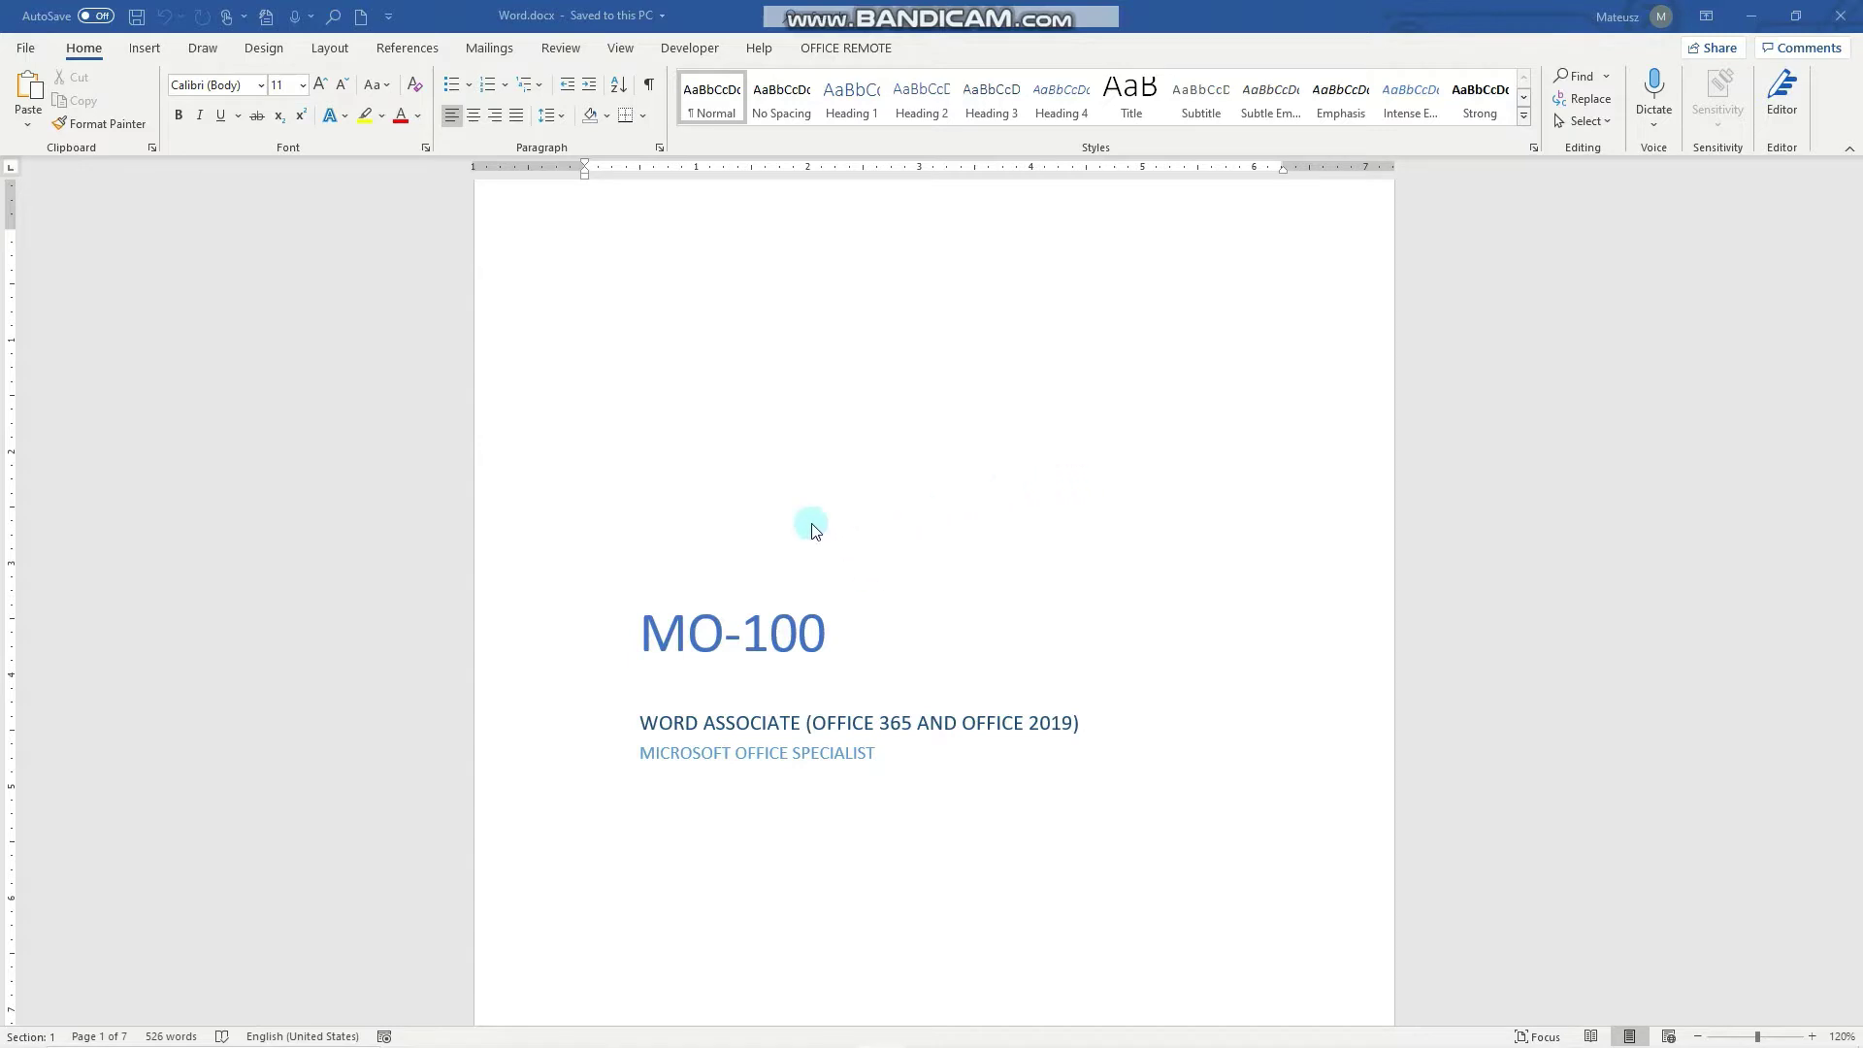
# Scroll to the 1. Manage Documents outline on page 2 and place the cursor at 'Modify print settings'
pyautogui.scroll(-3, 701, 609)
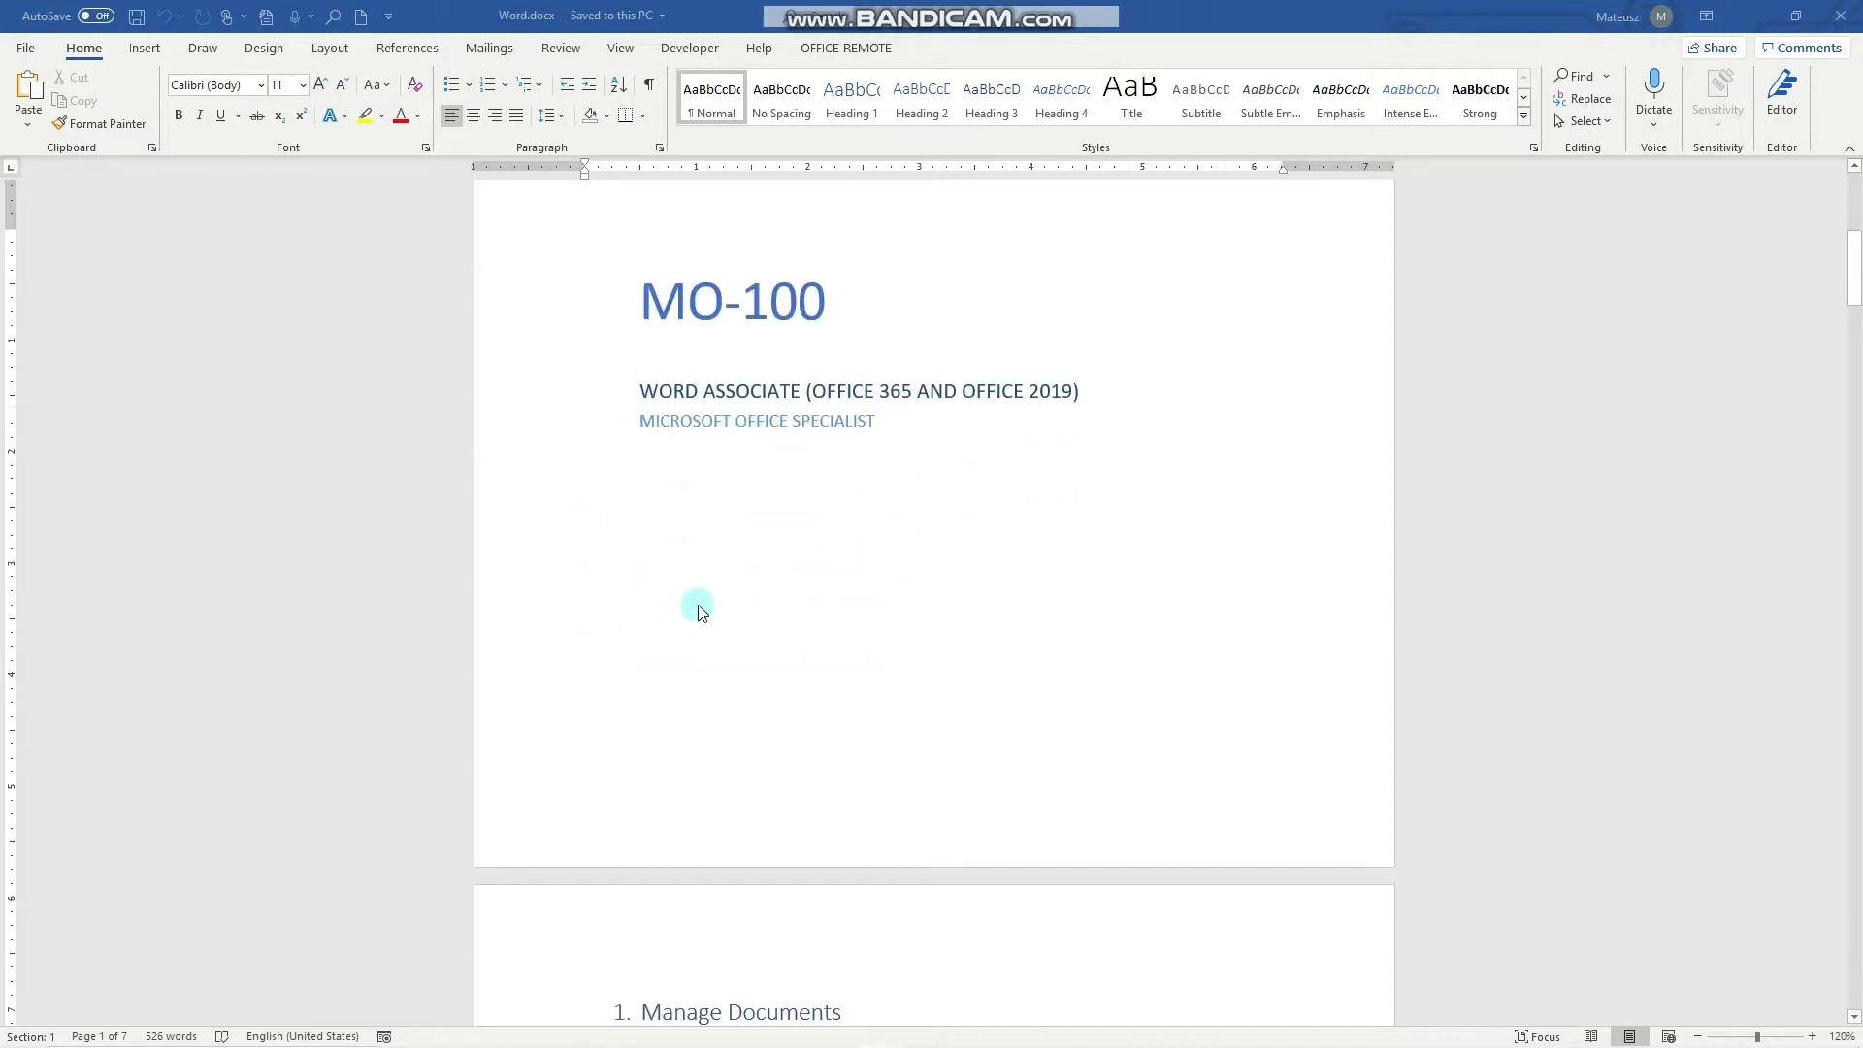
pyautogui.scroll(-6, 700, 609)
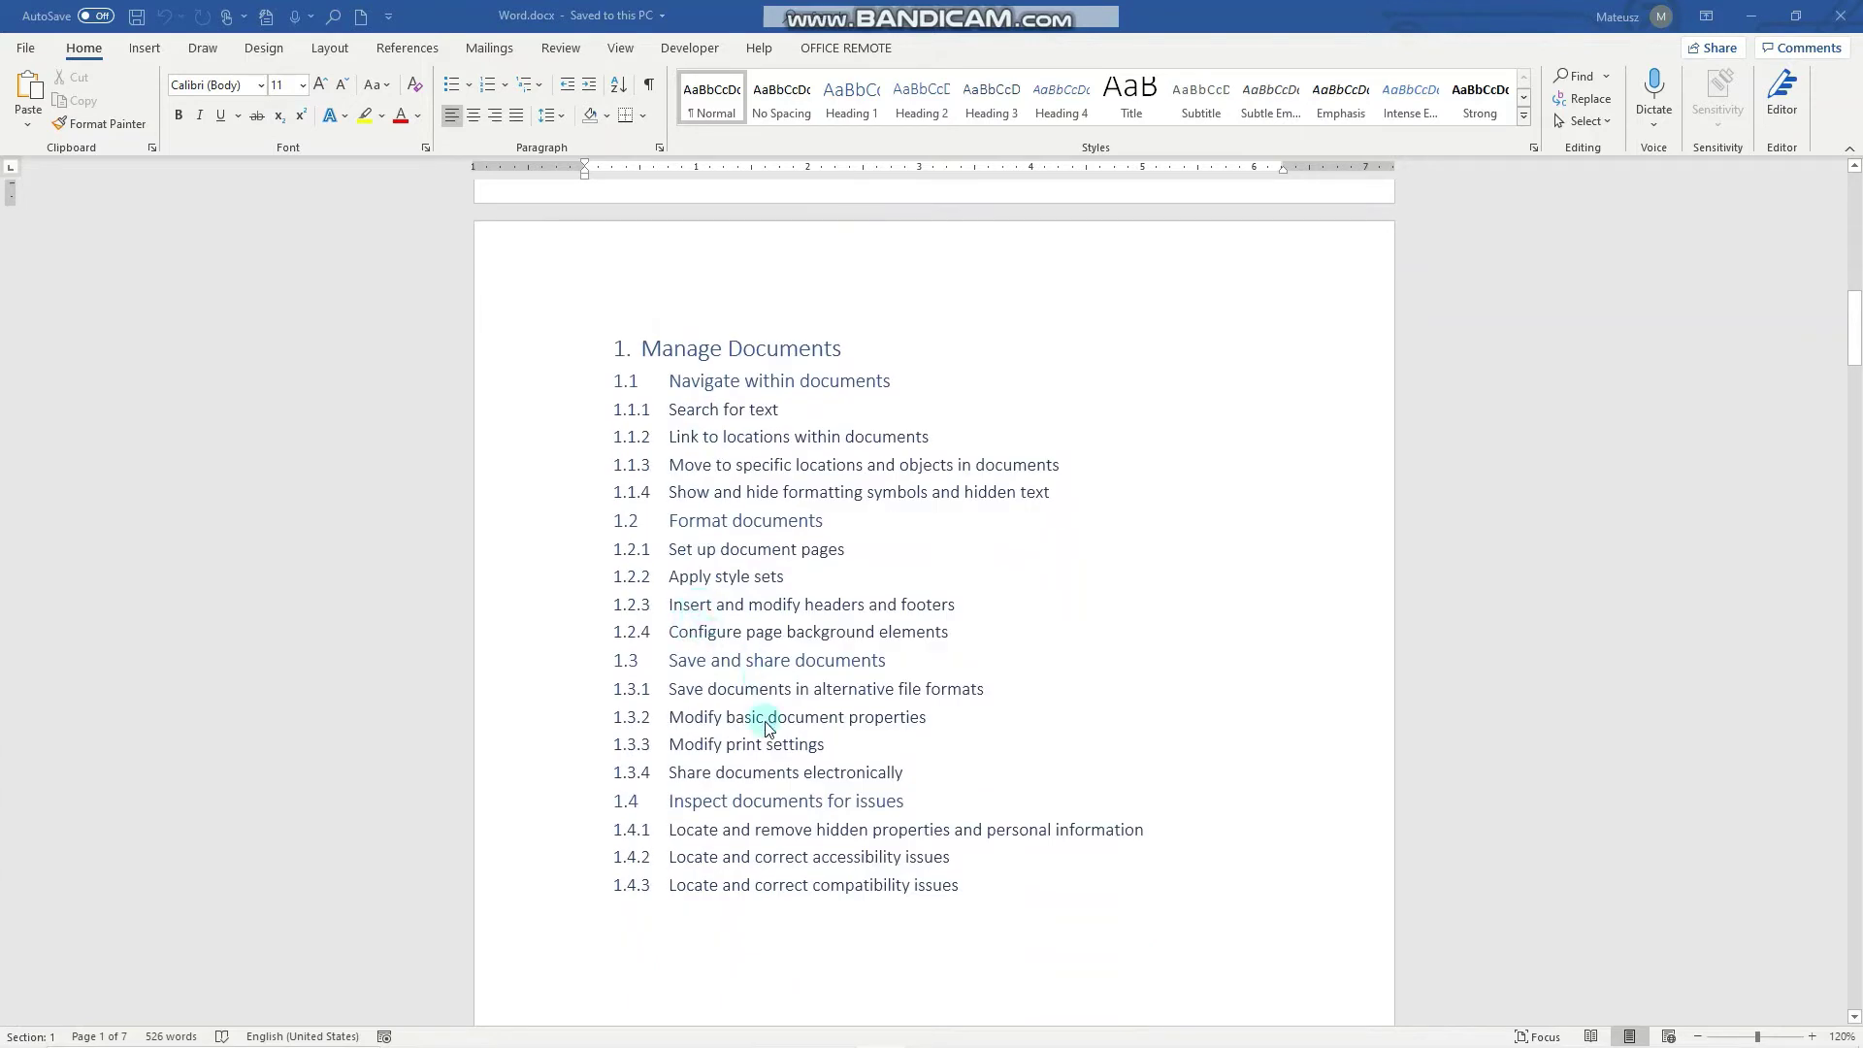
pyautogui.click(856, 747)
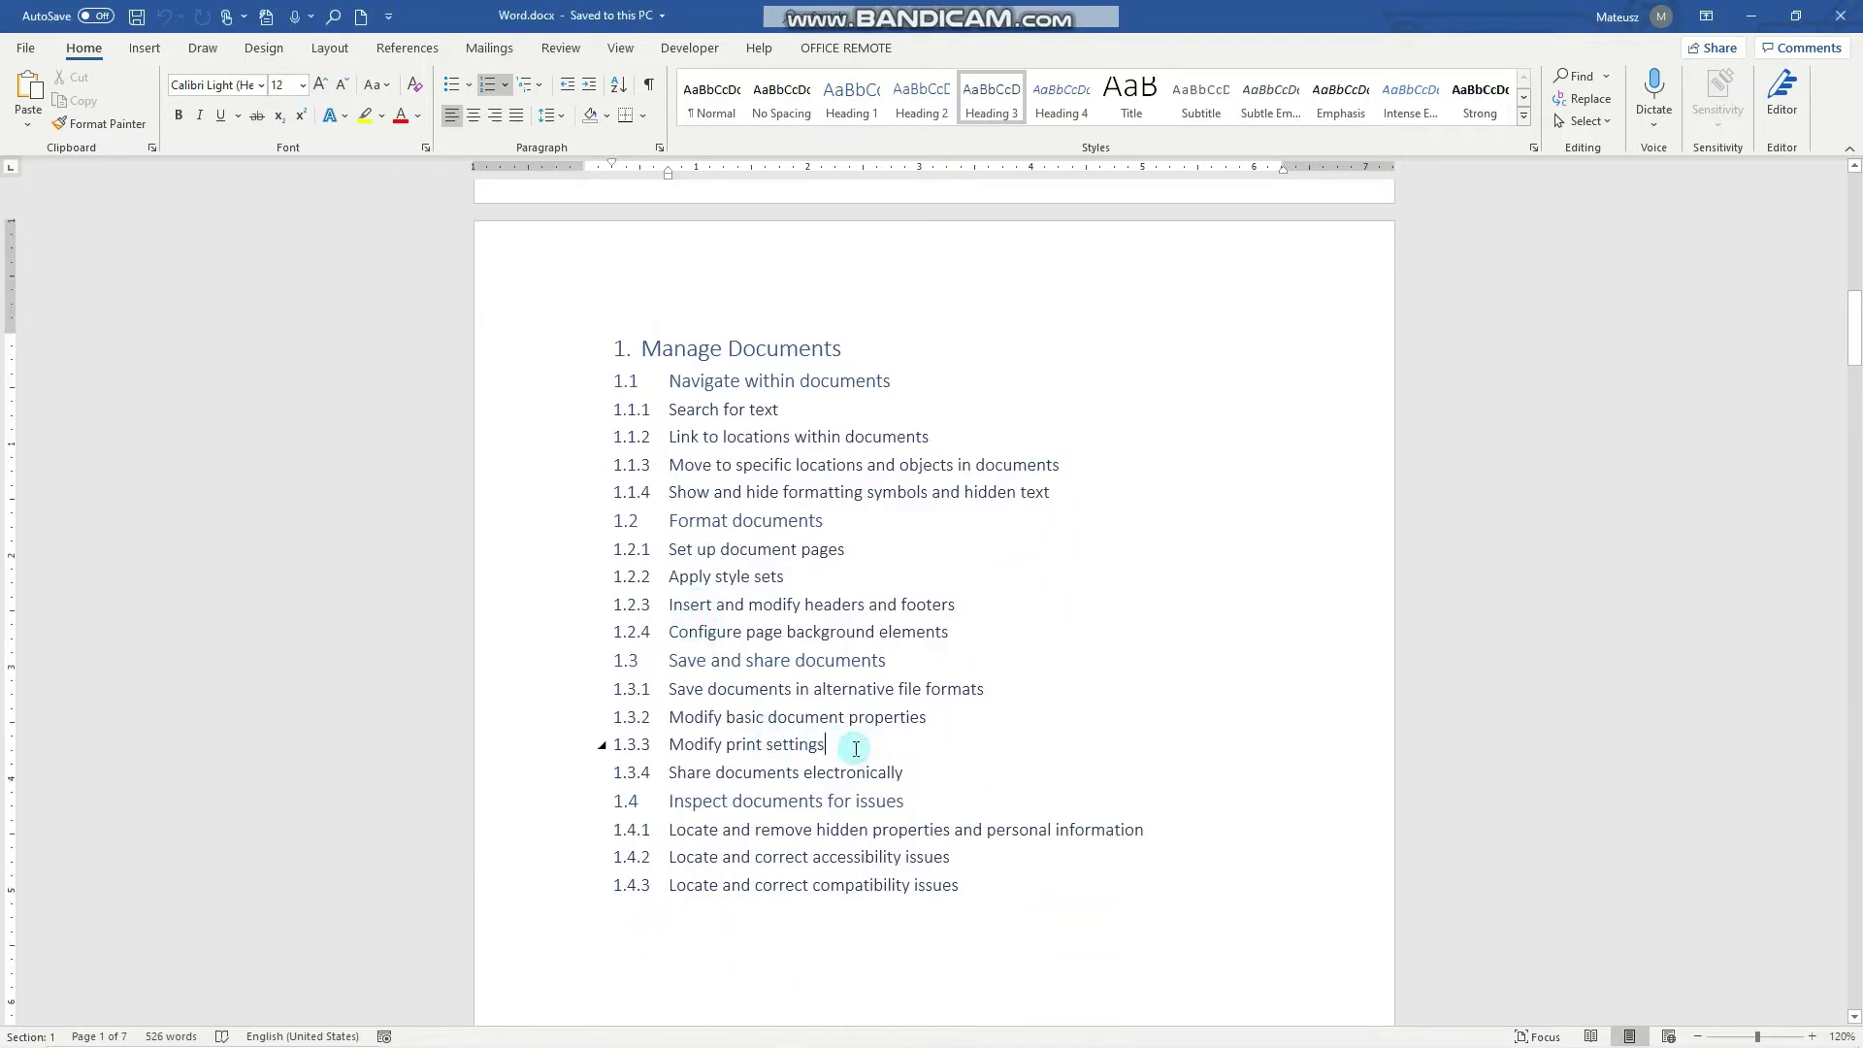
pyautogui.click(974, 779)
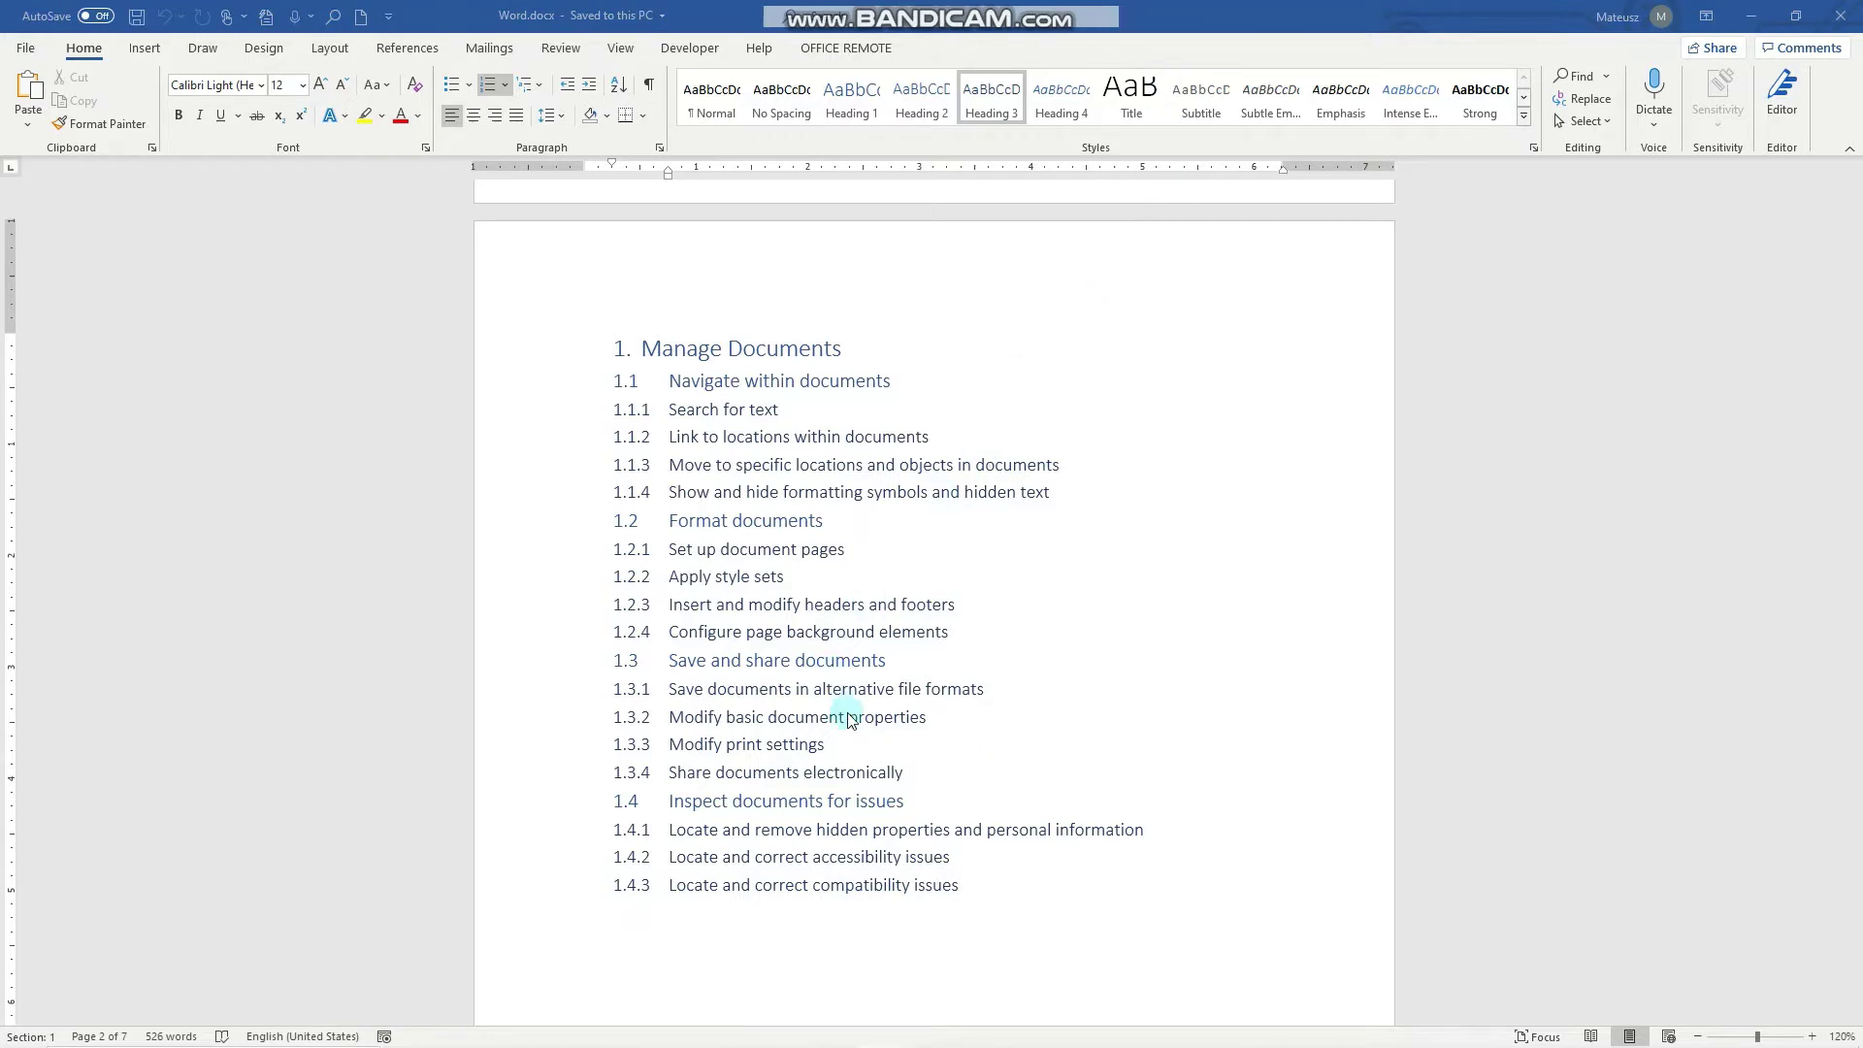
pyautogui.click(856, 740)
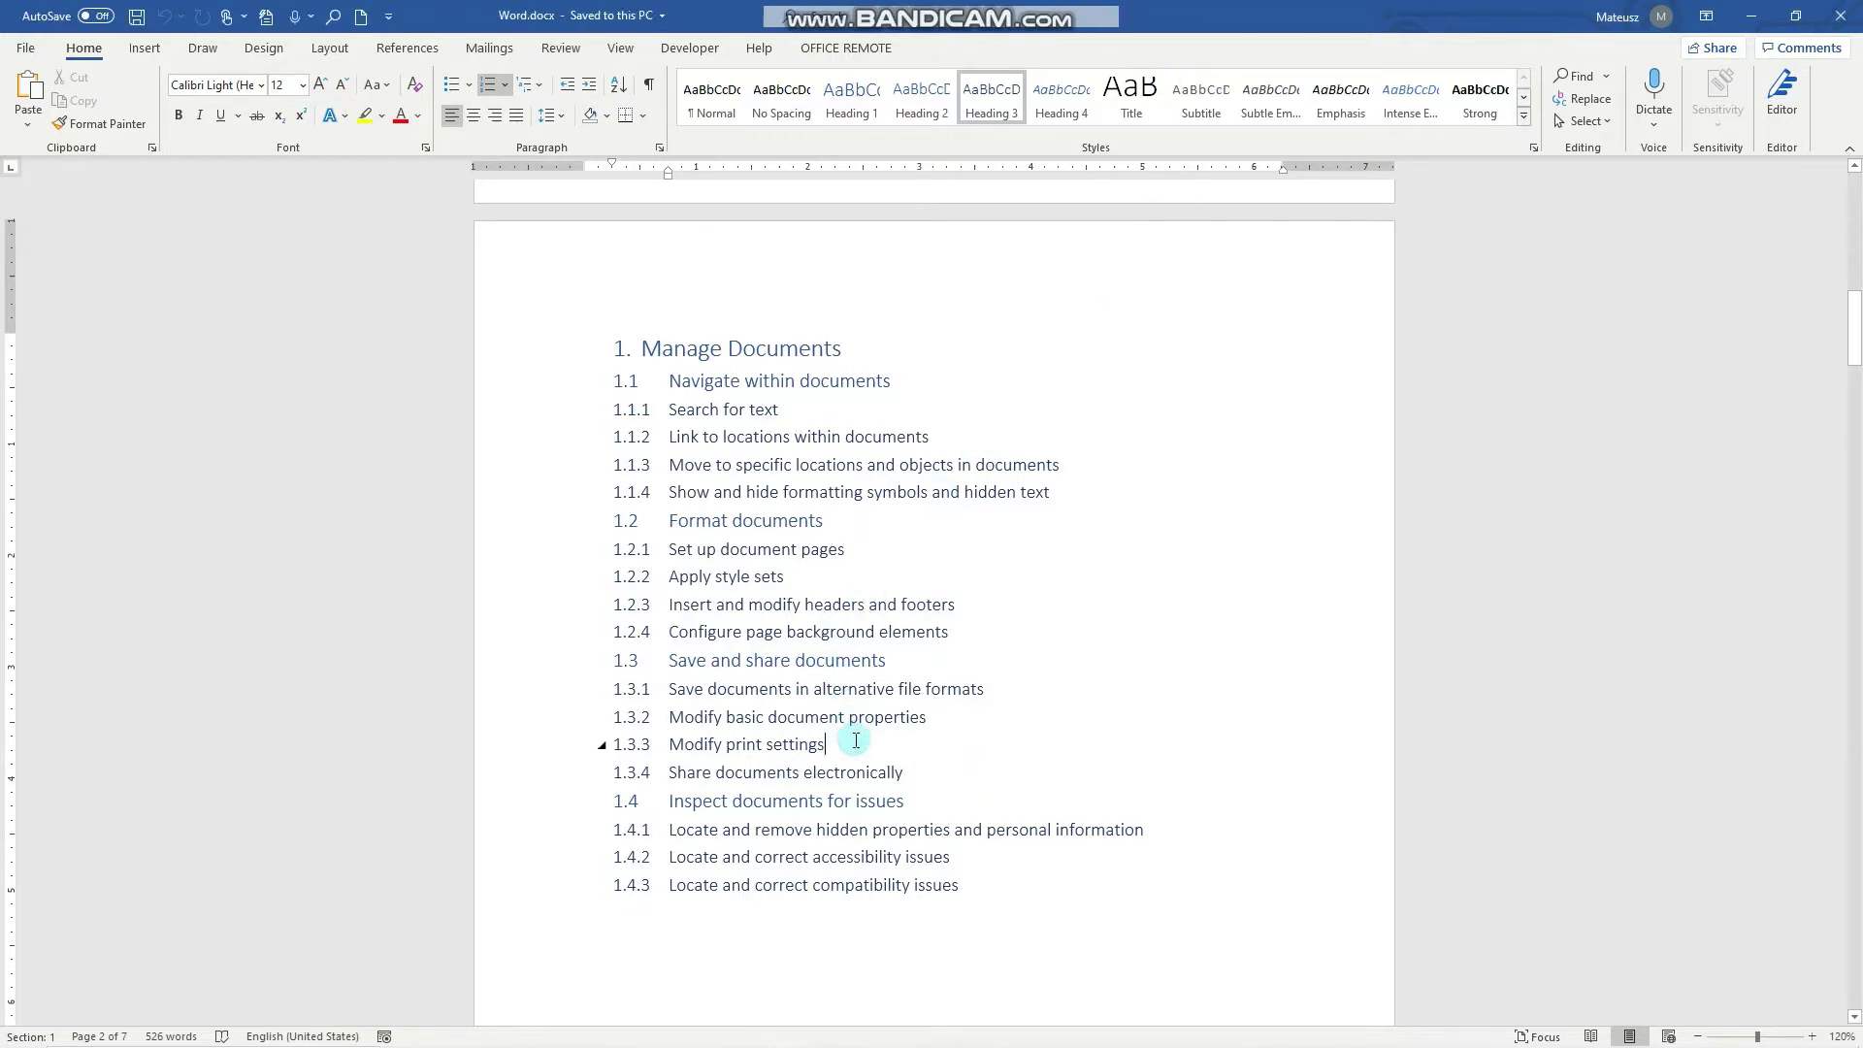
# From the Layout tab, check the 1" margins in Page Setup and close it unchanged
pyautogui.click(331, 49)
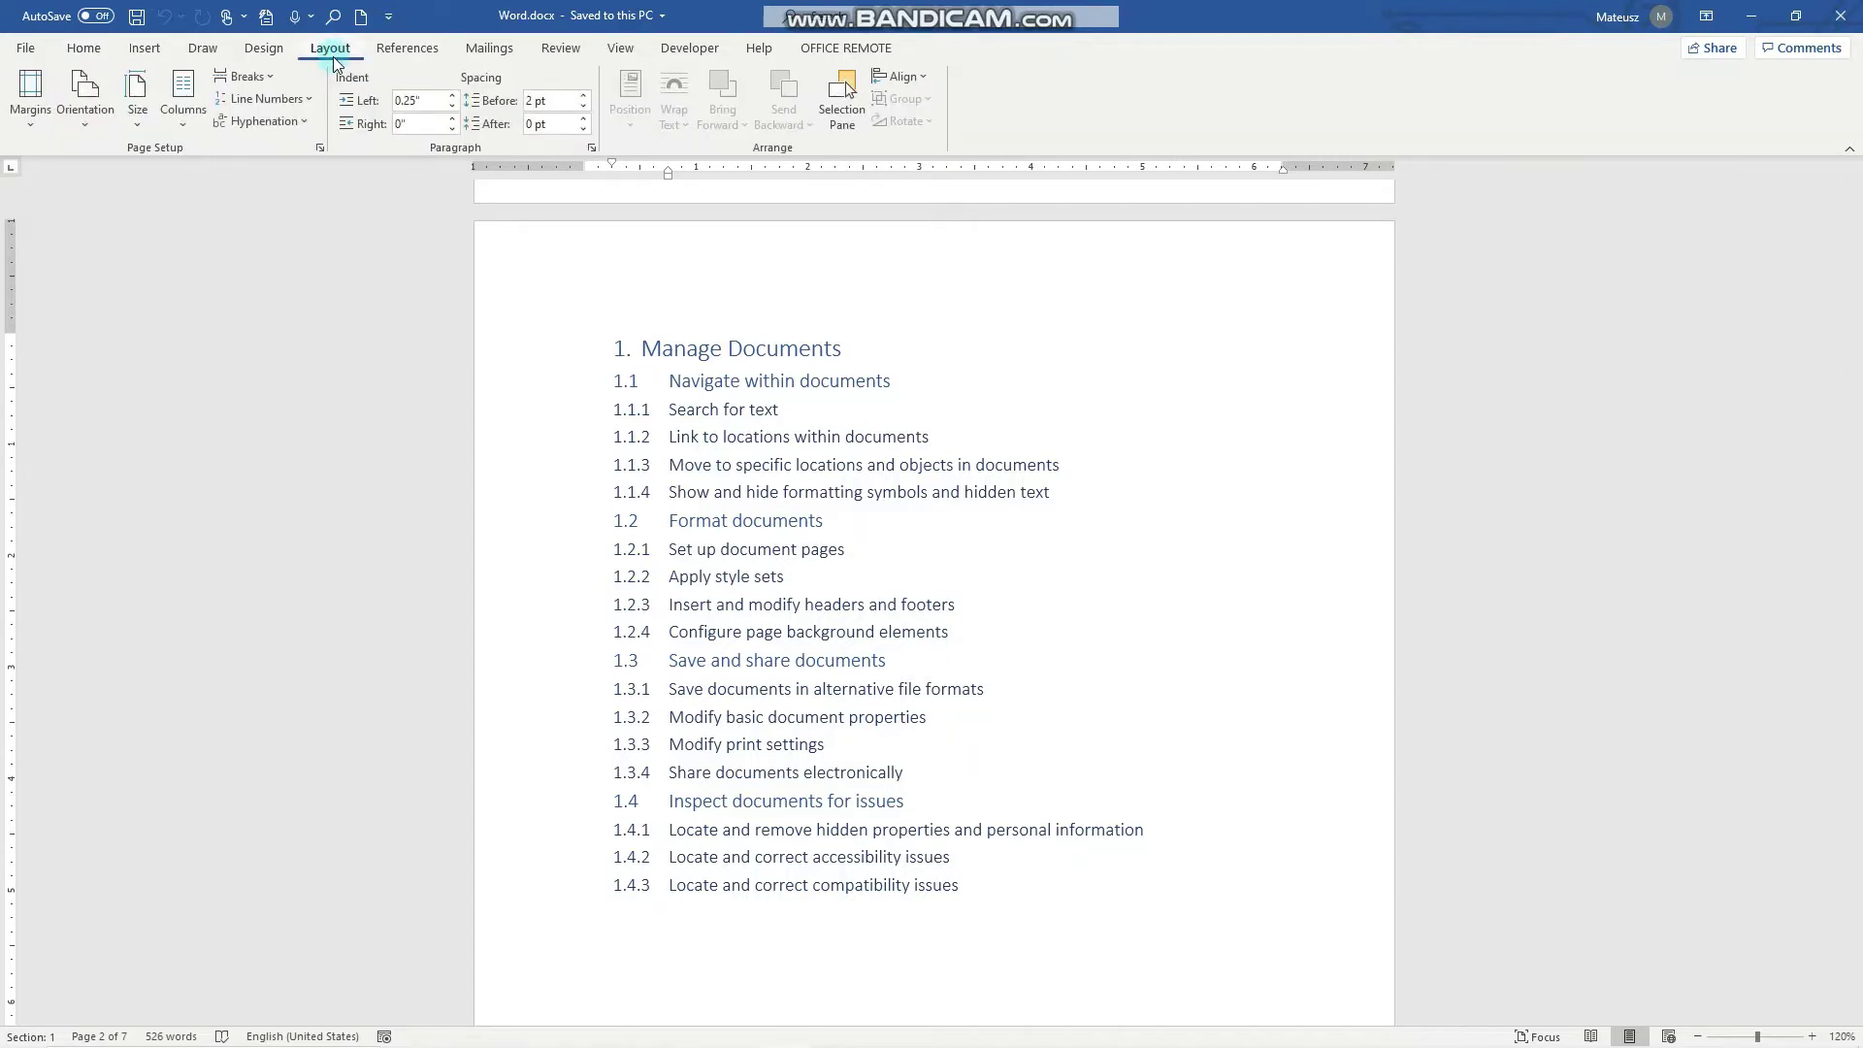
pyautogui.click(321, 148)
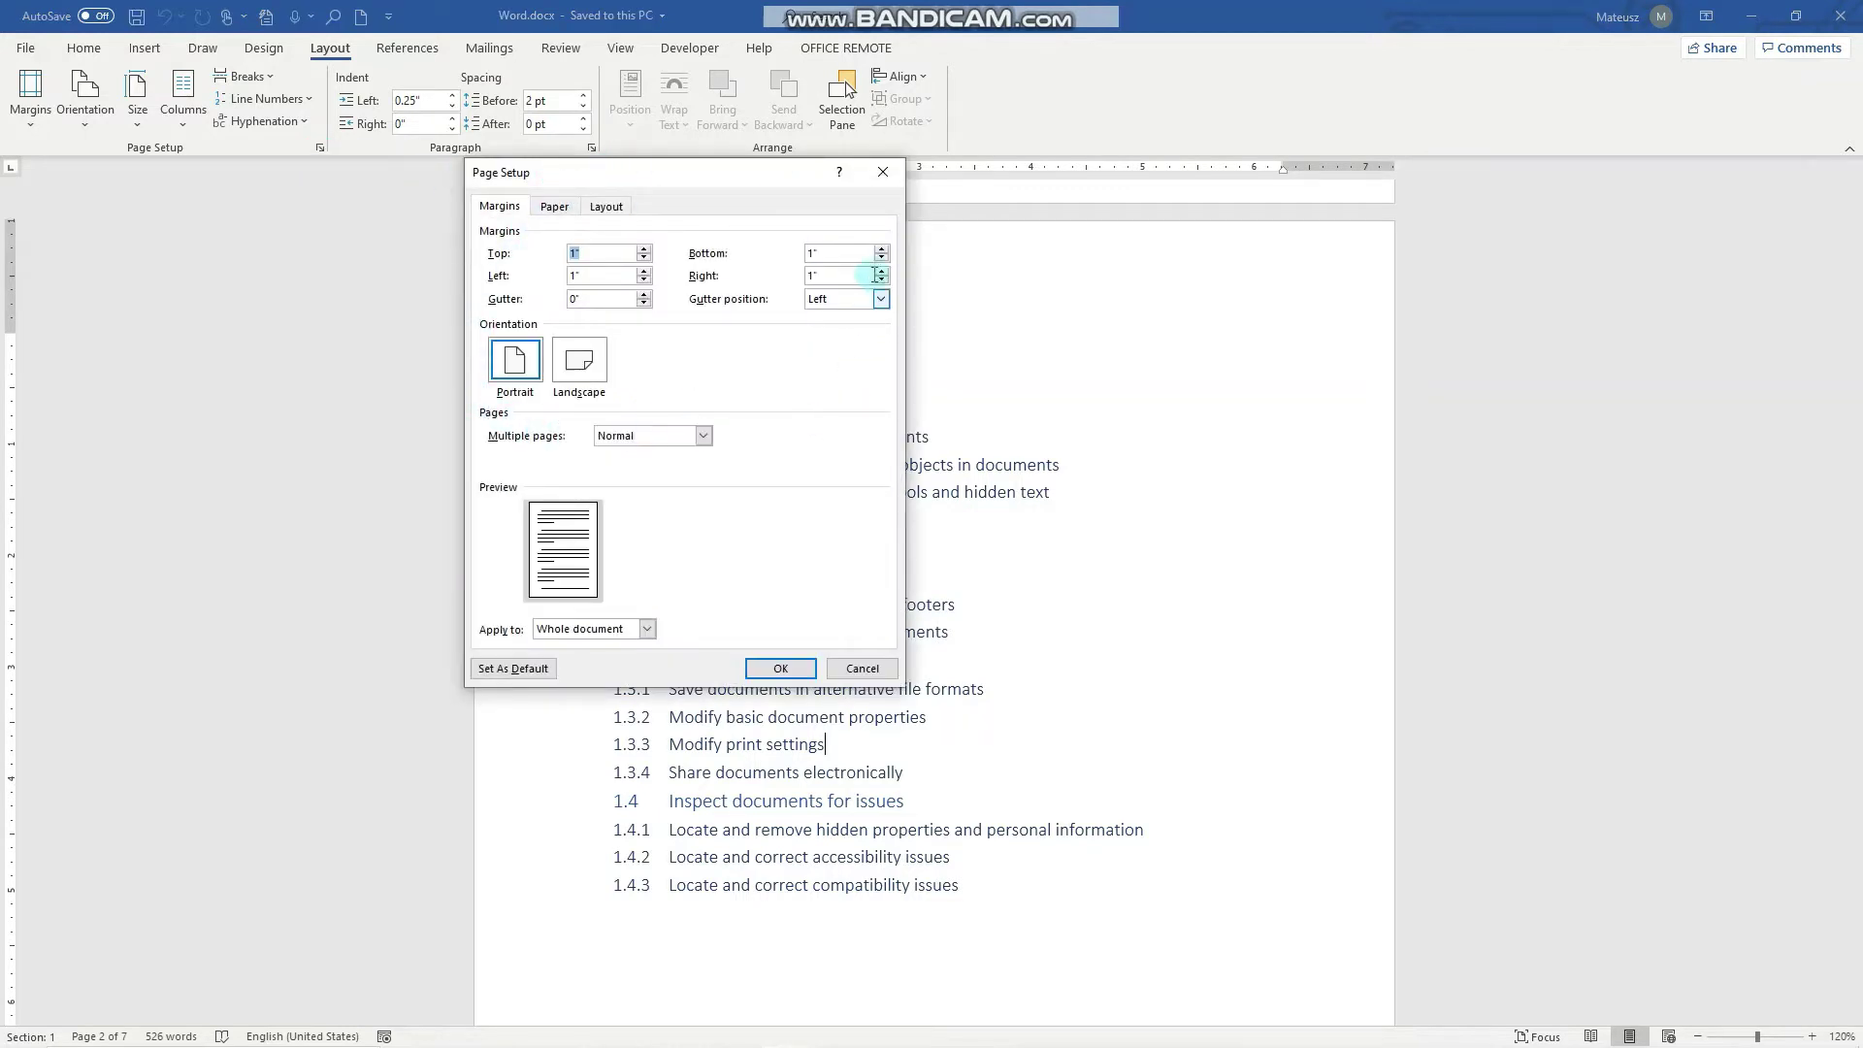
pyautogui.click(883, 172)
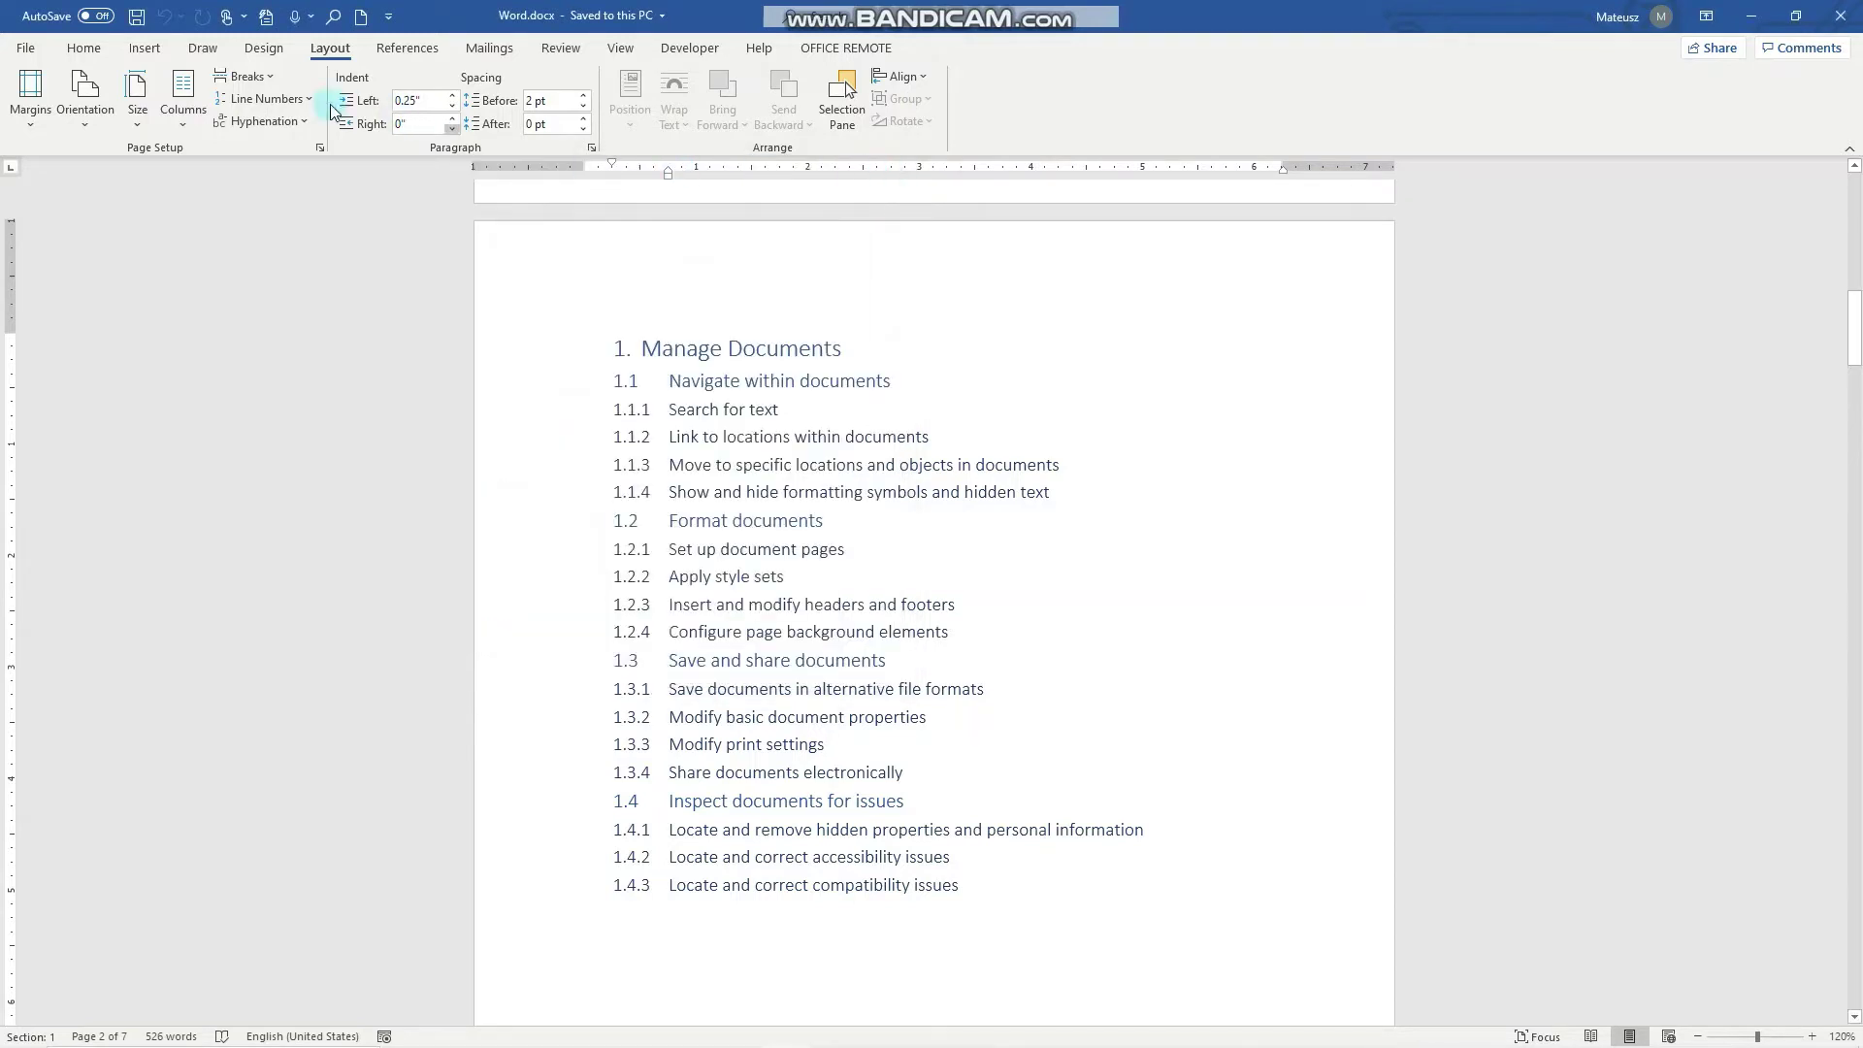
# Open the Print preview and review the printer, copies and page-range options
pyautogui.click(25, 47)
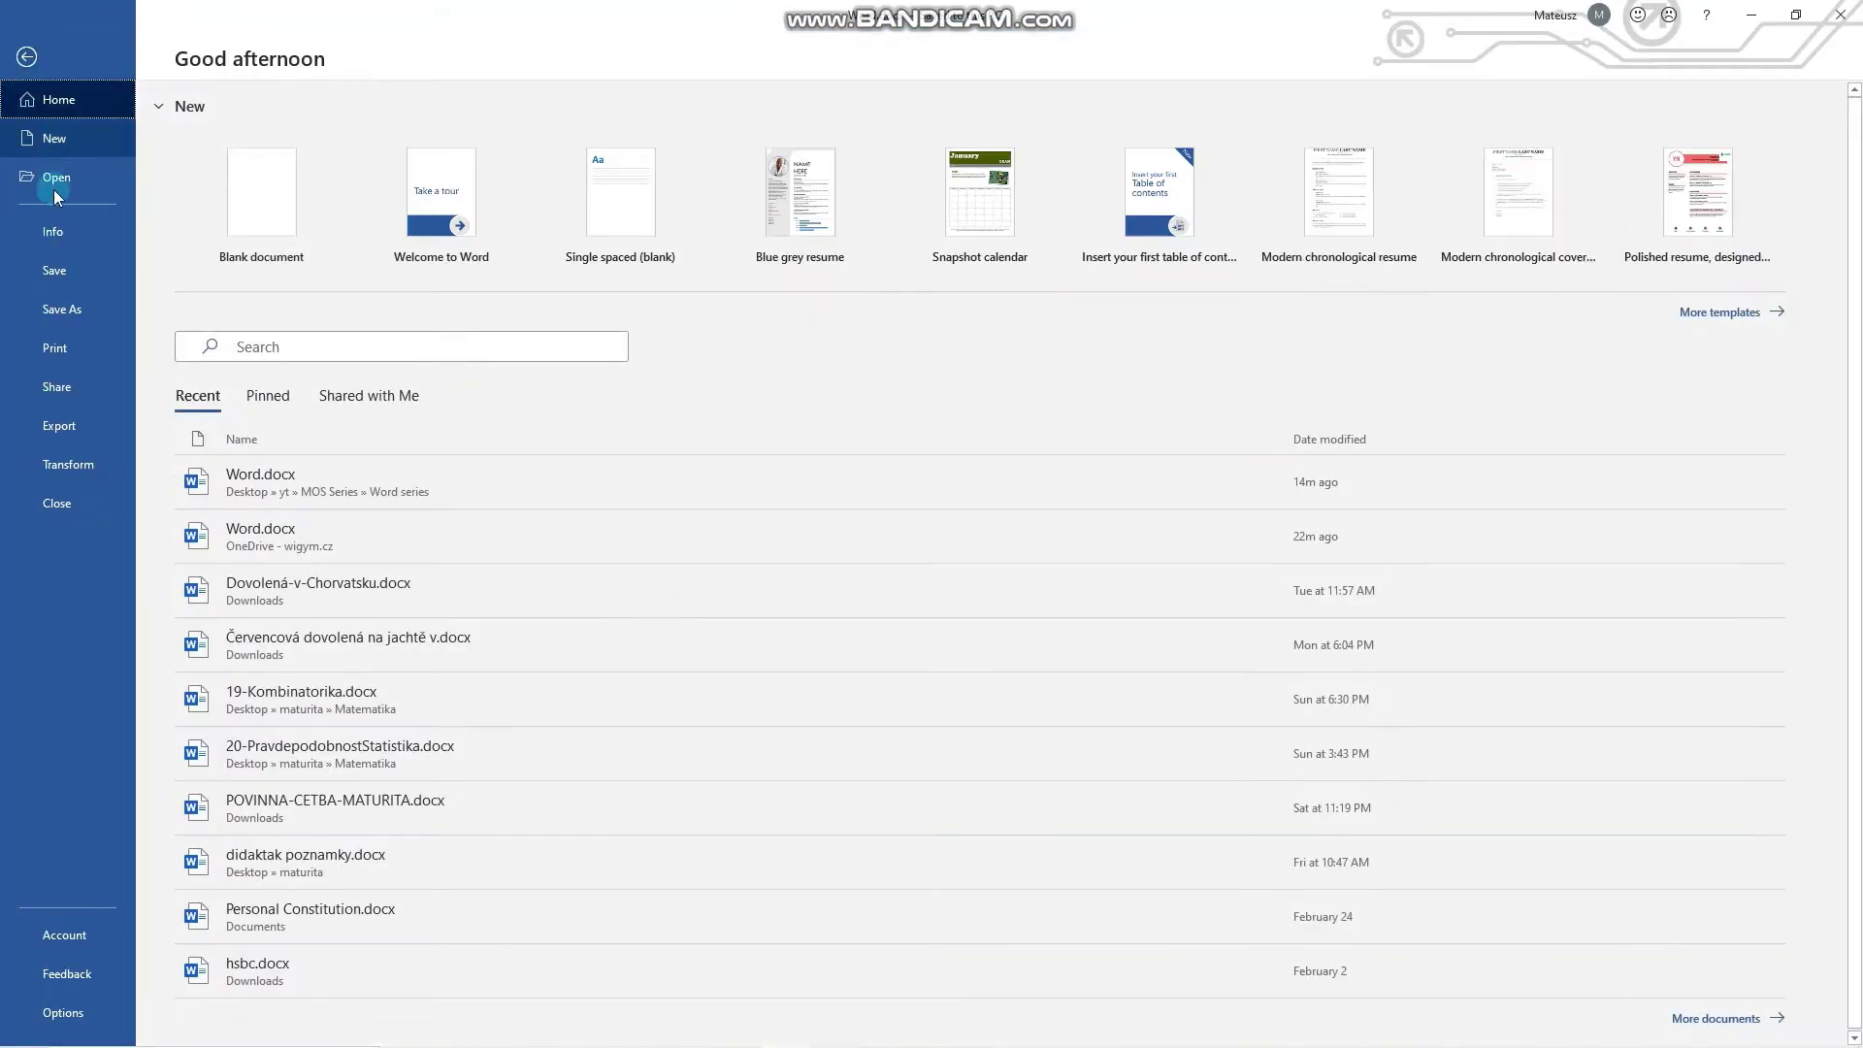
pyautogui.click(58, 349)
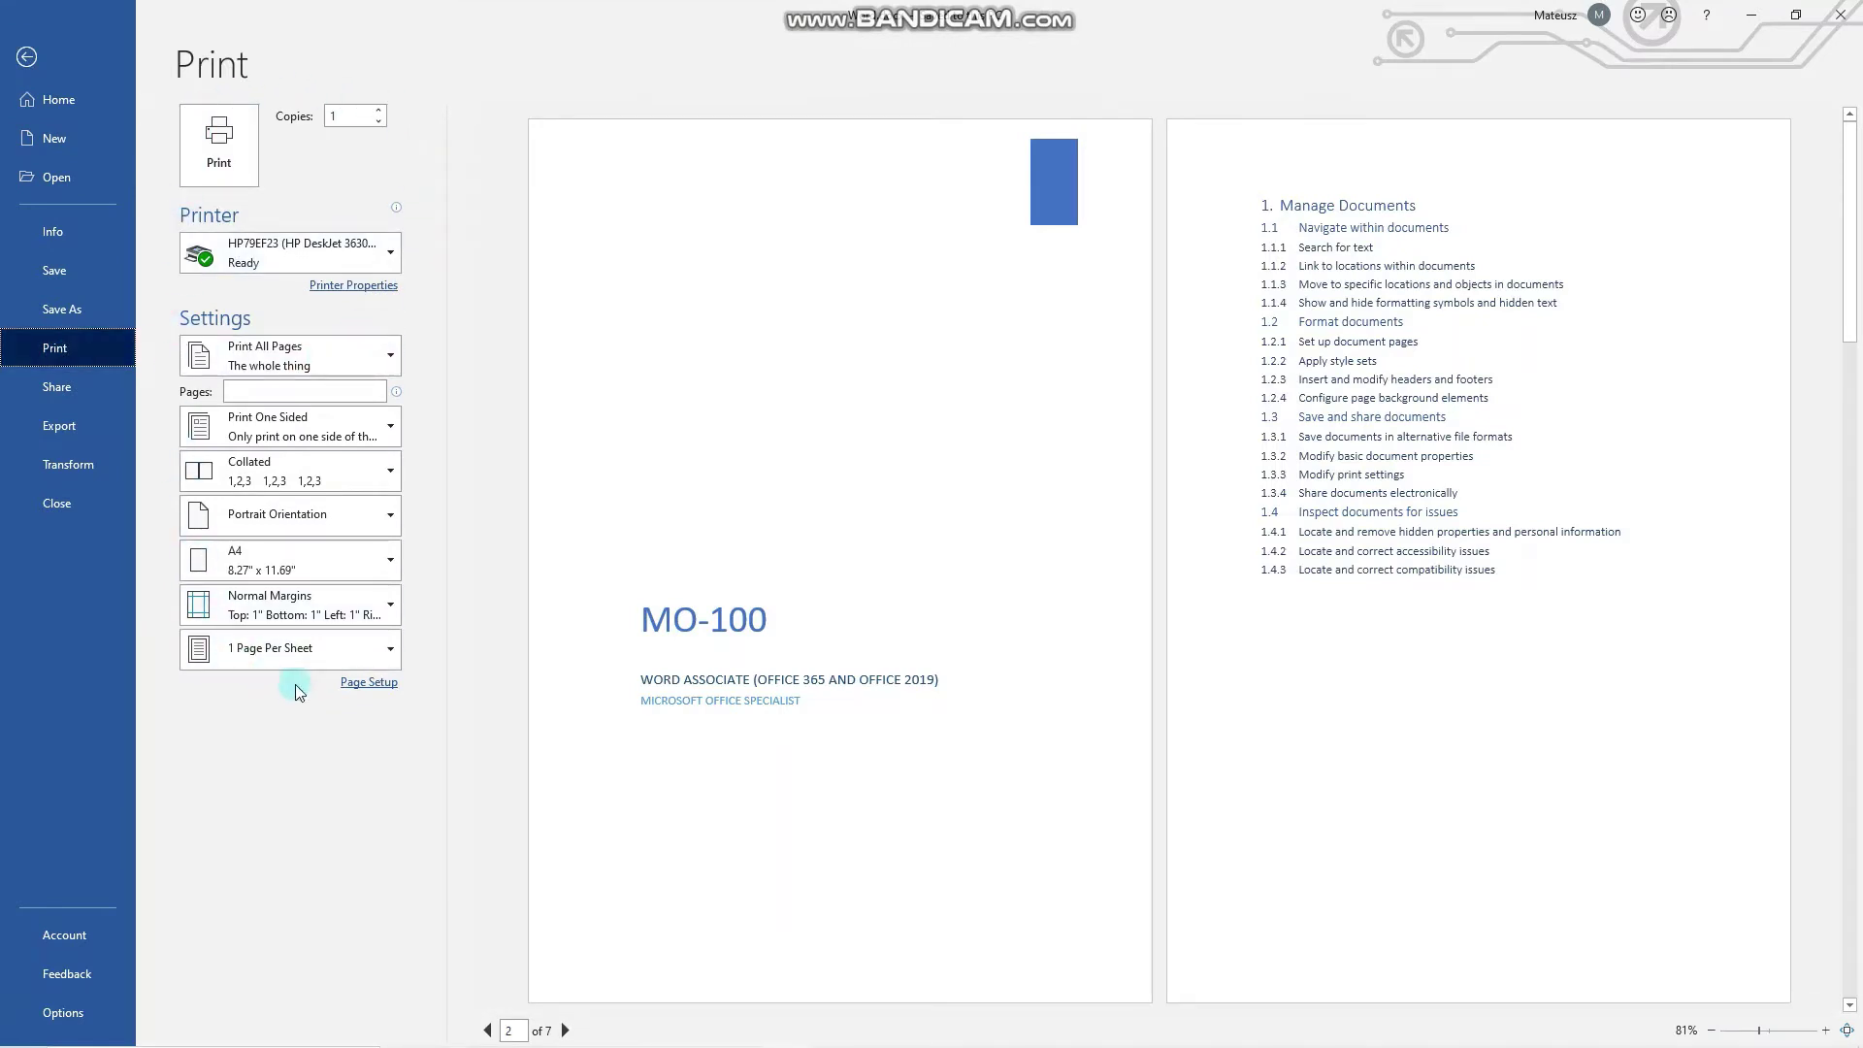
pyautogui.click(350, 116)
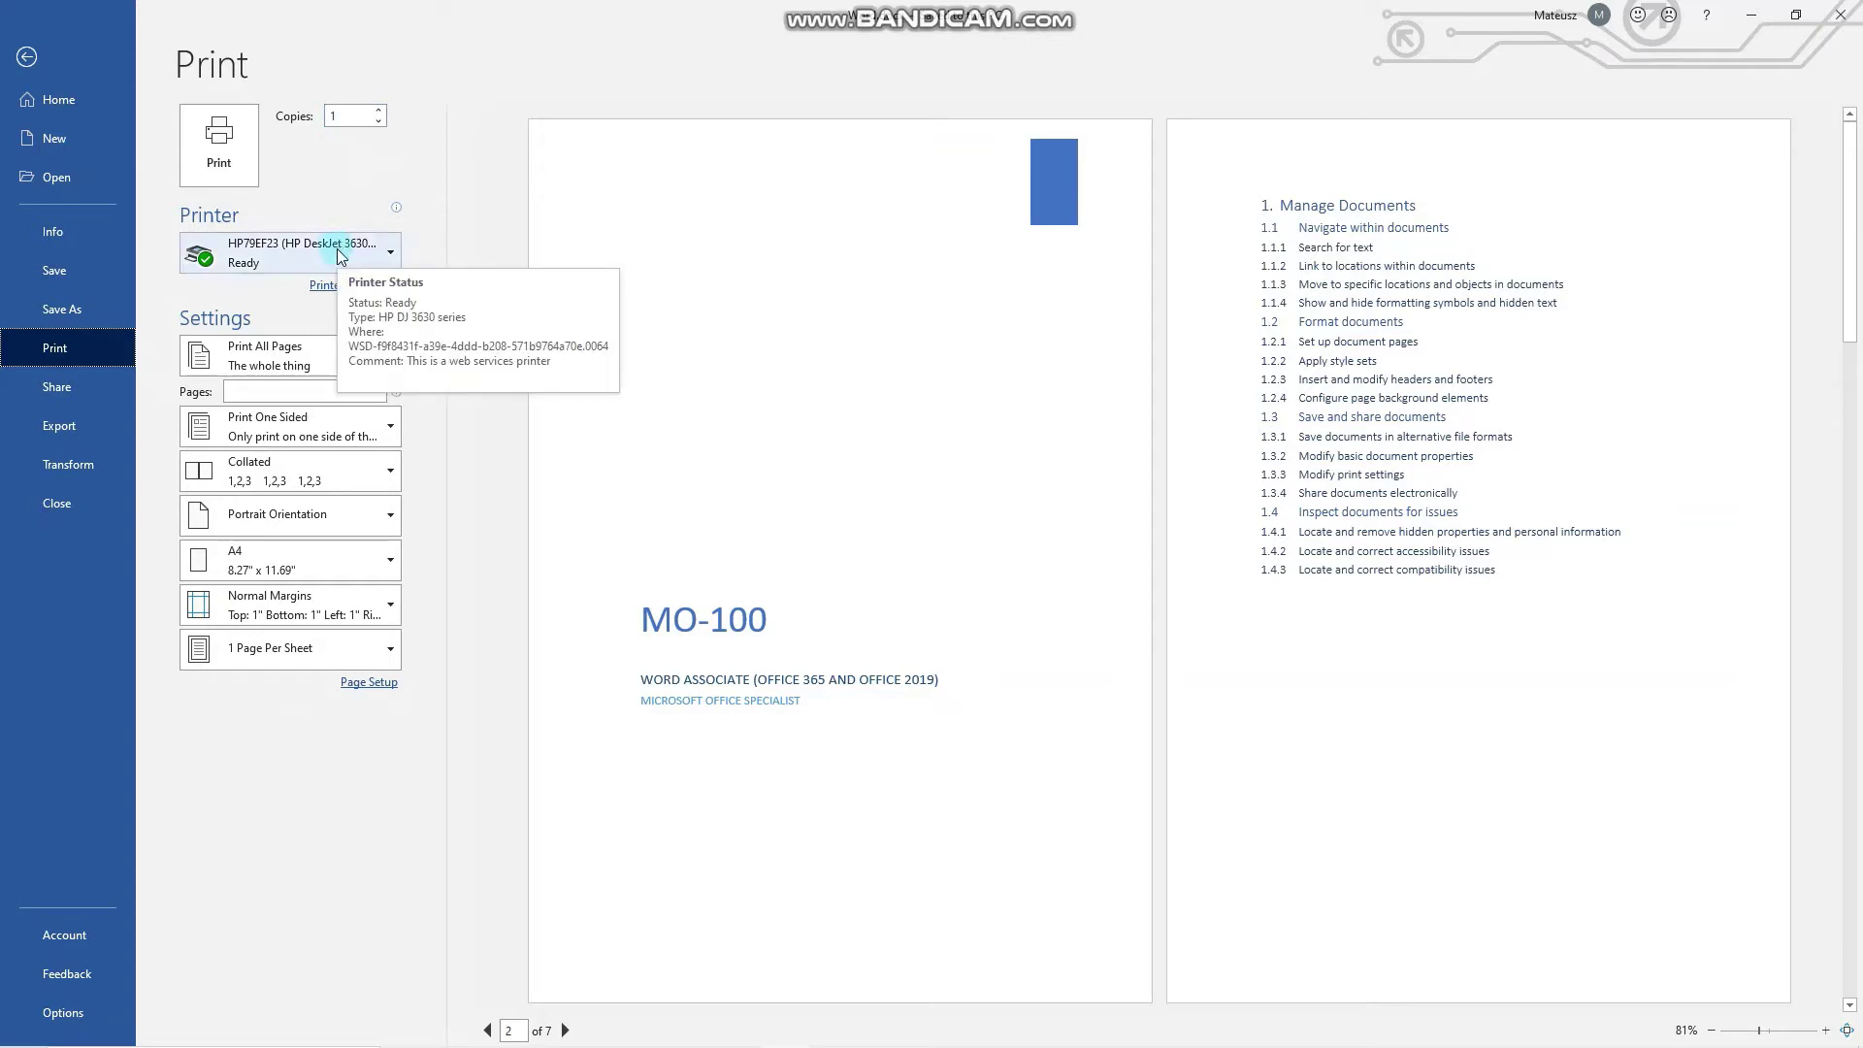
pyautogui.click(237, 370)
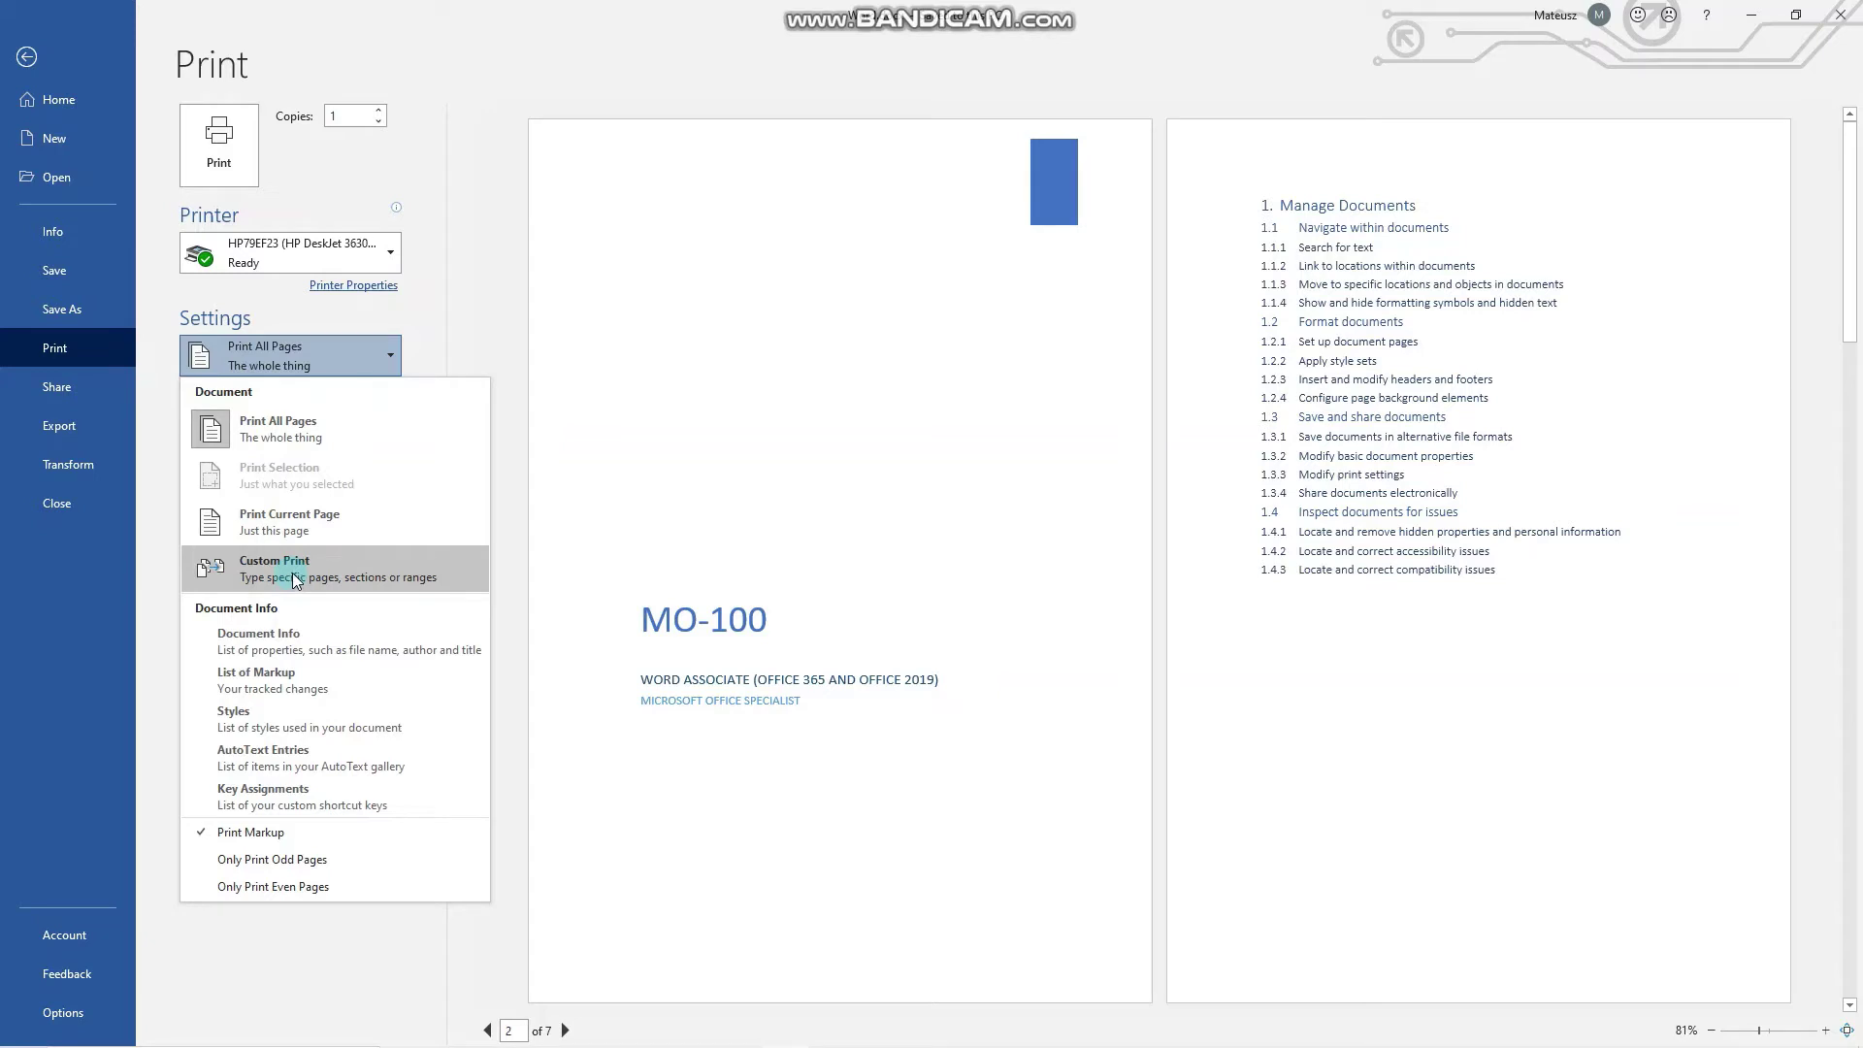
pyautogui.click(306, 371)
# Set a custom print range of pages 1-2
pyautogui.click(307, 393)
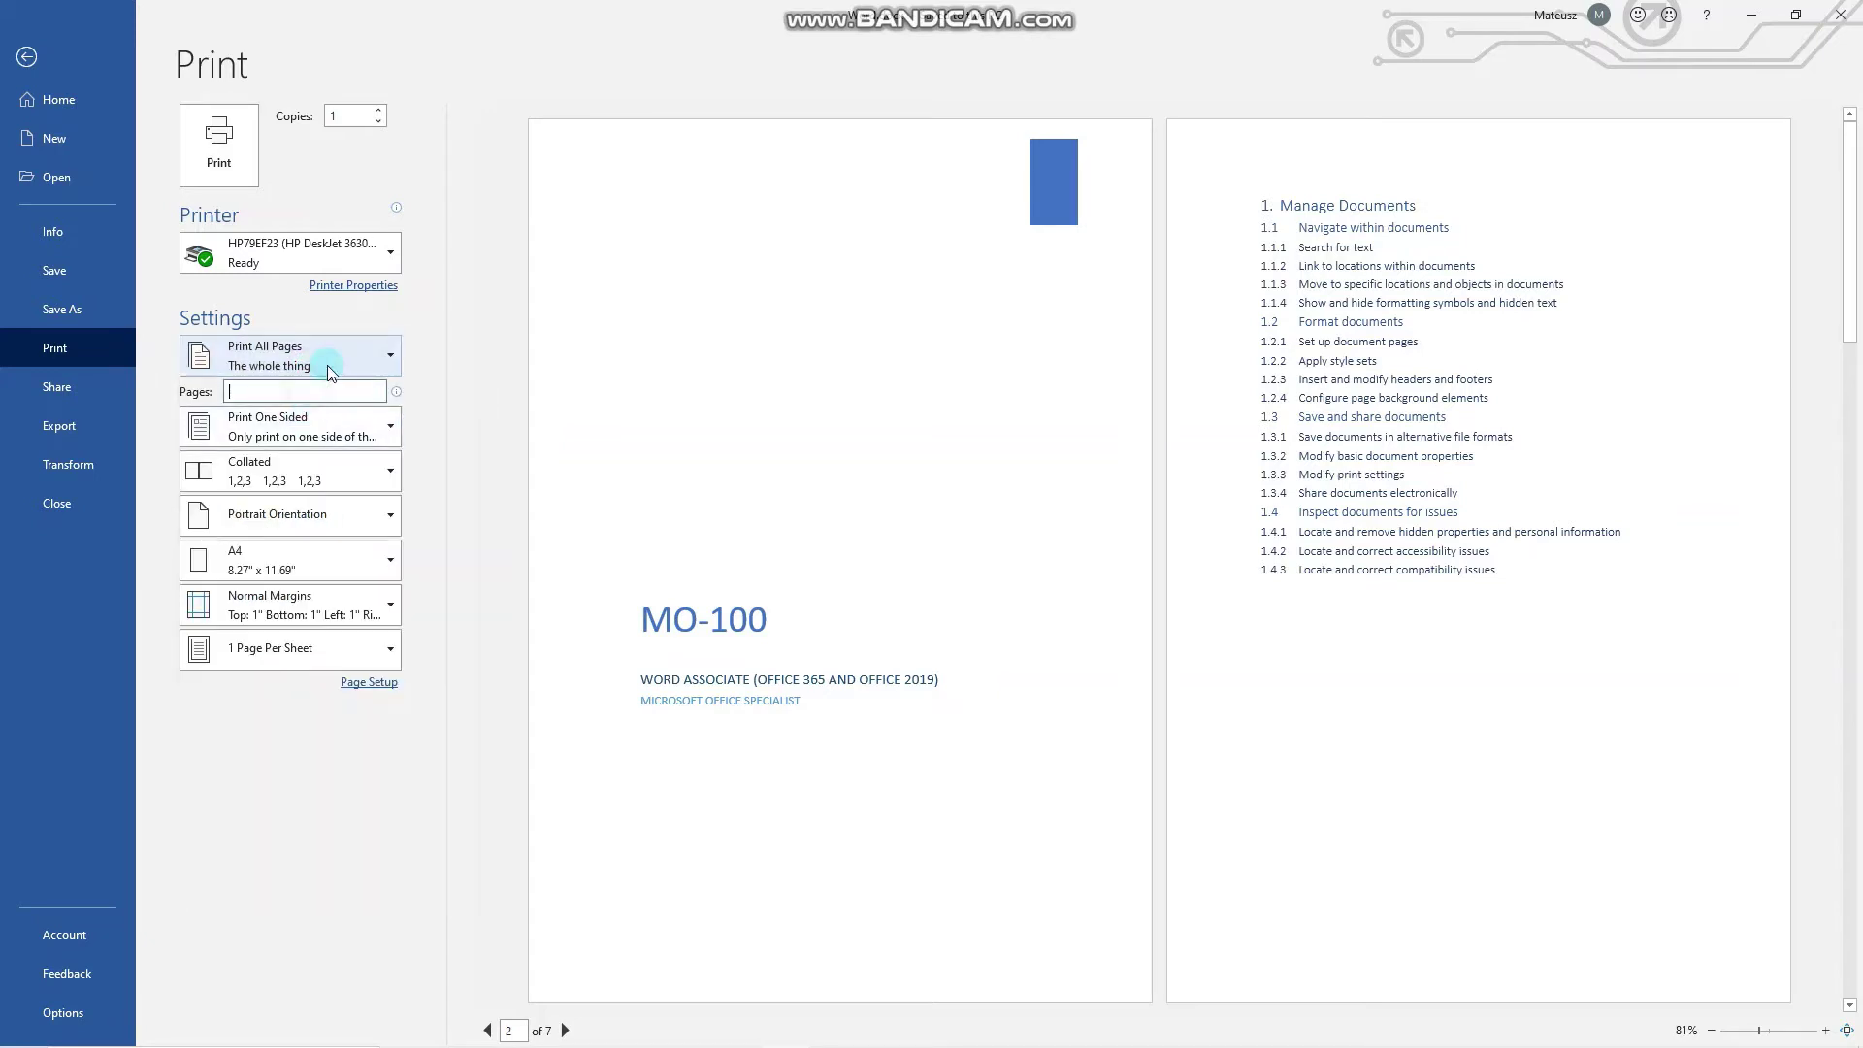
pyautogui.write('1-2')
pyautogui.click(488, 373)
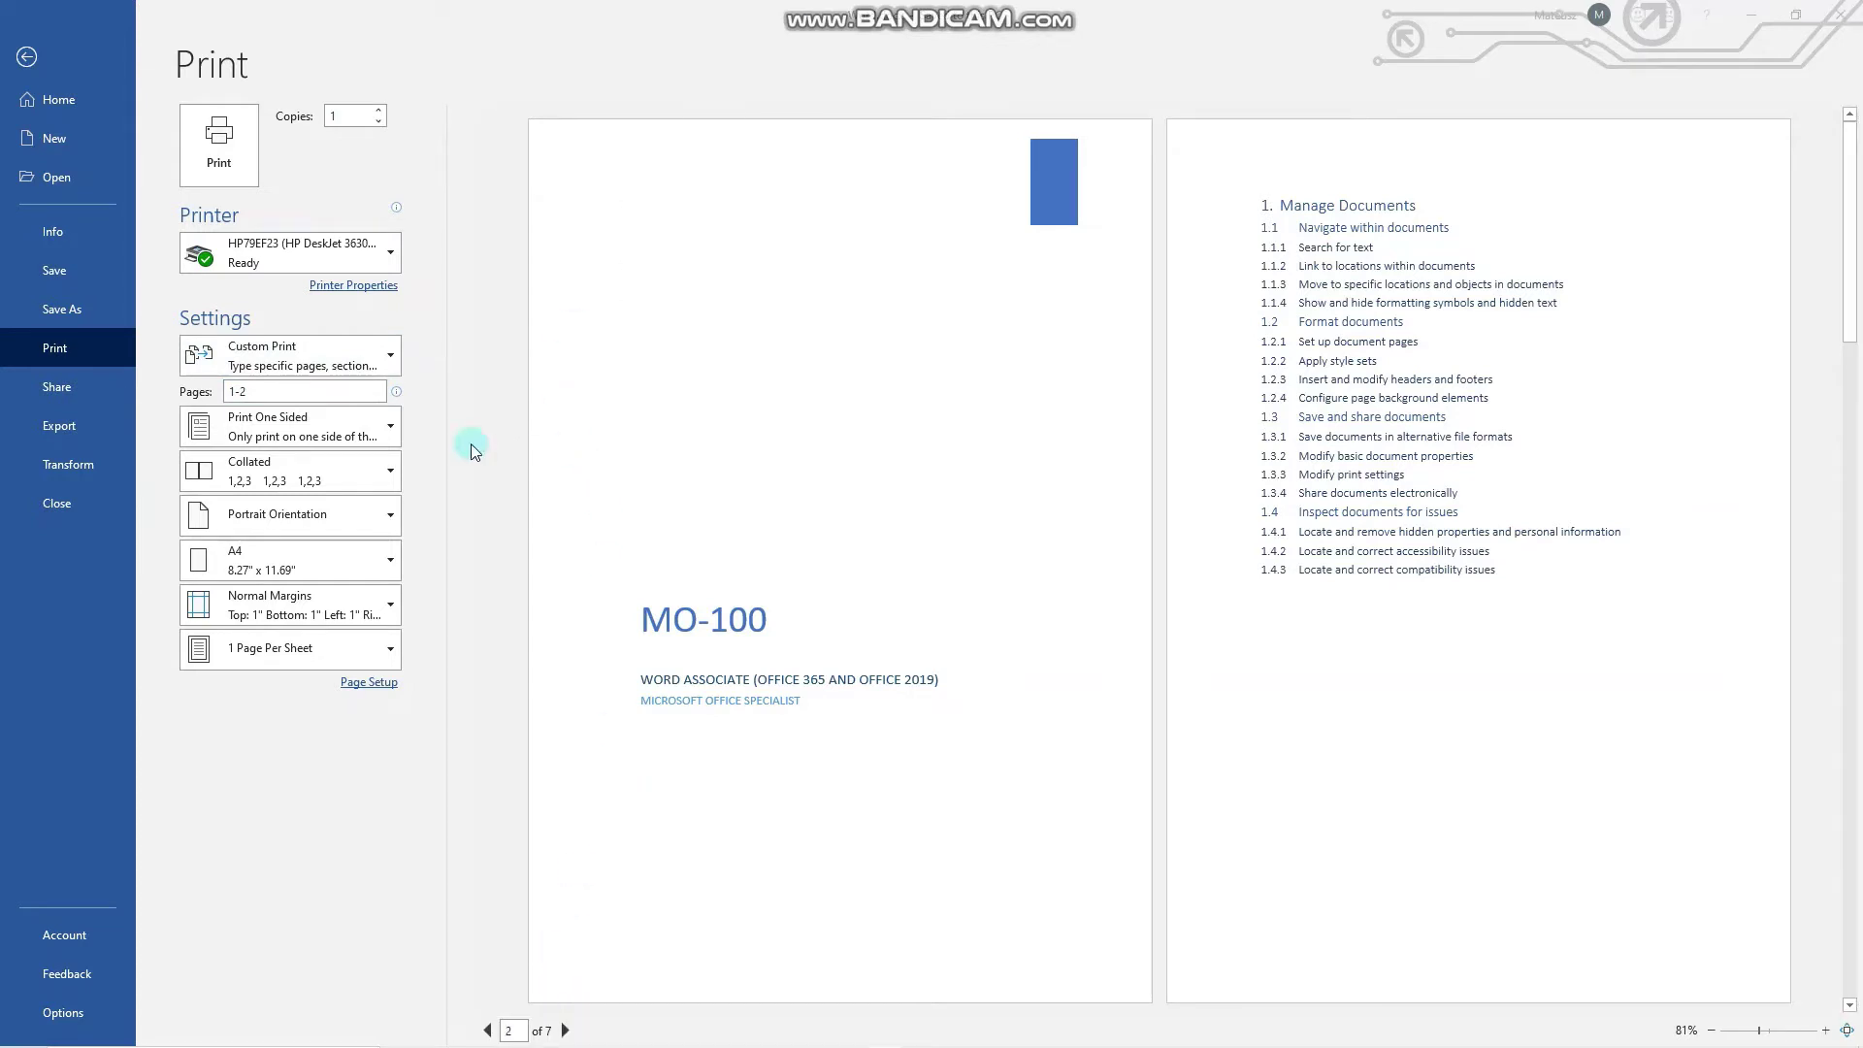
pyautogui.click(356, 442)
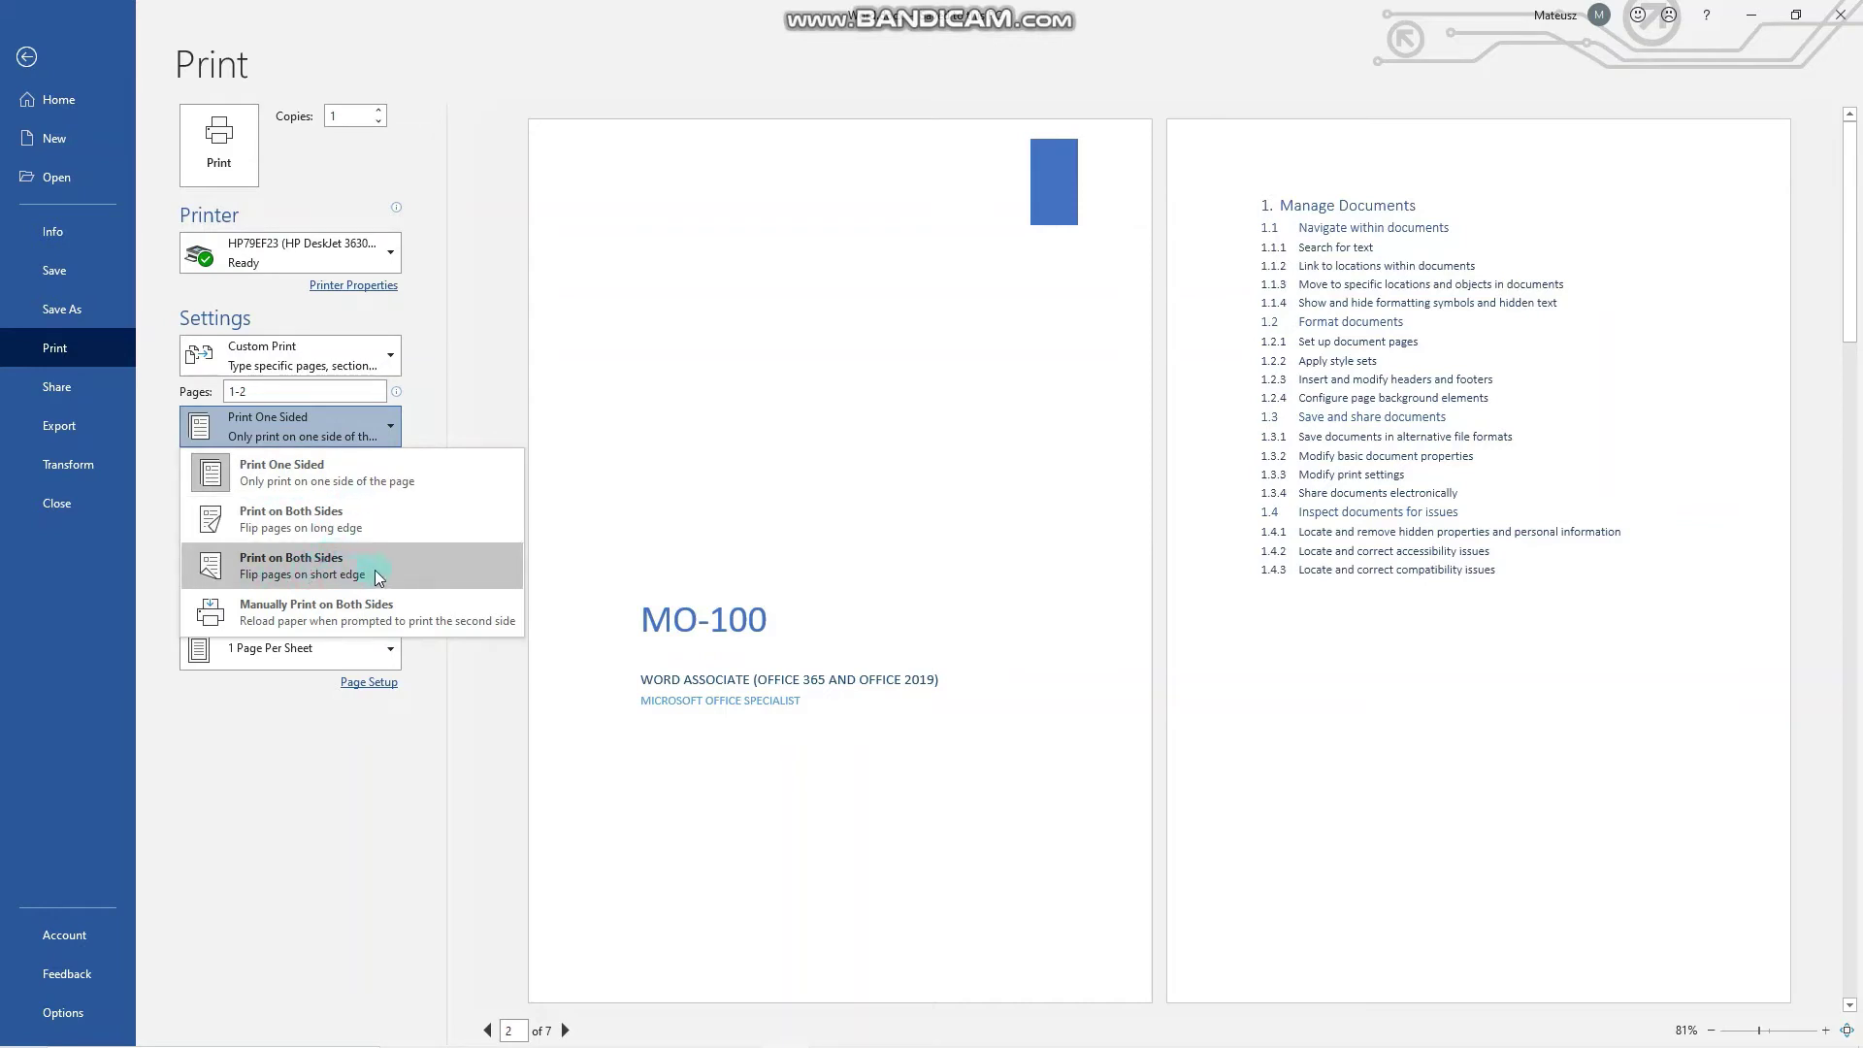
pyautogui.click(360, 425)
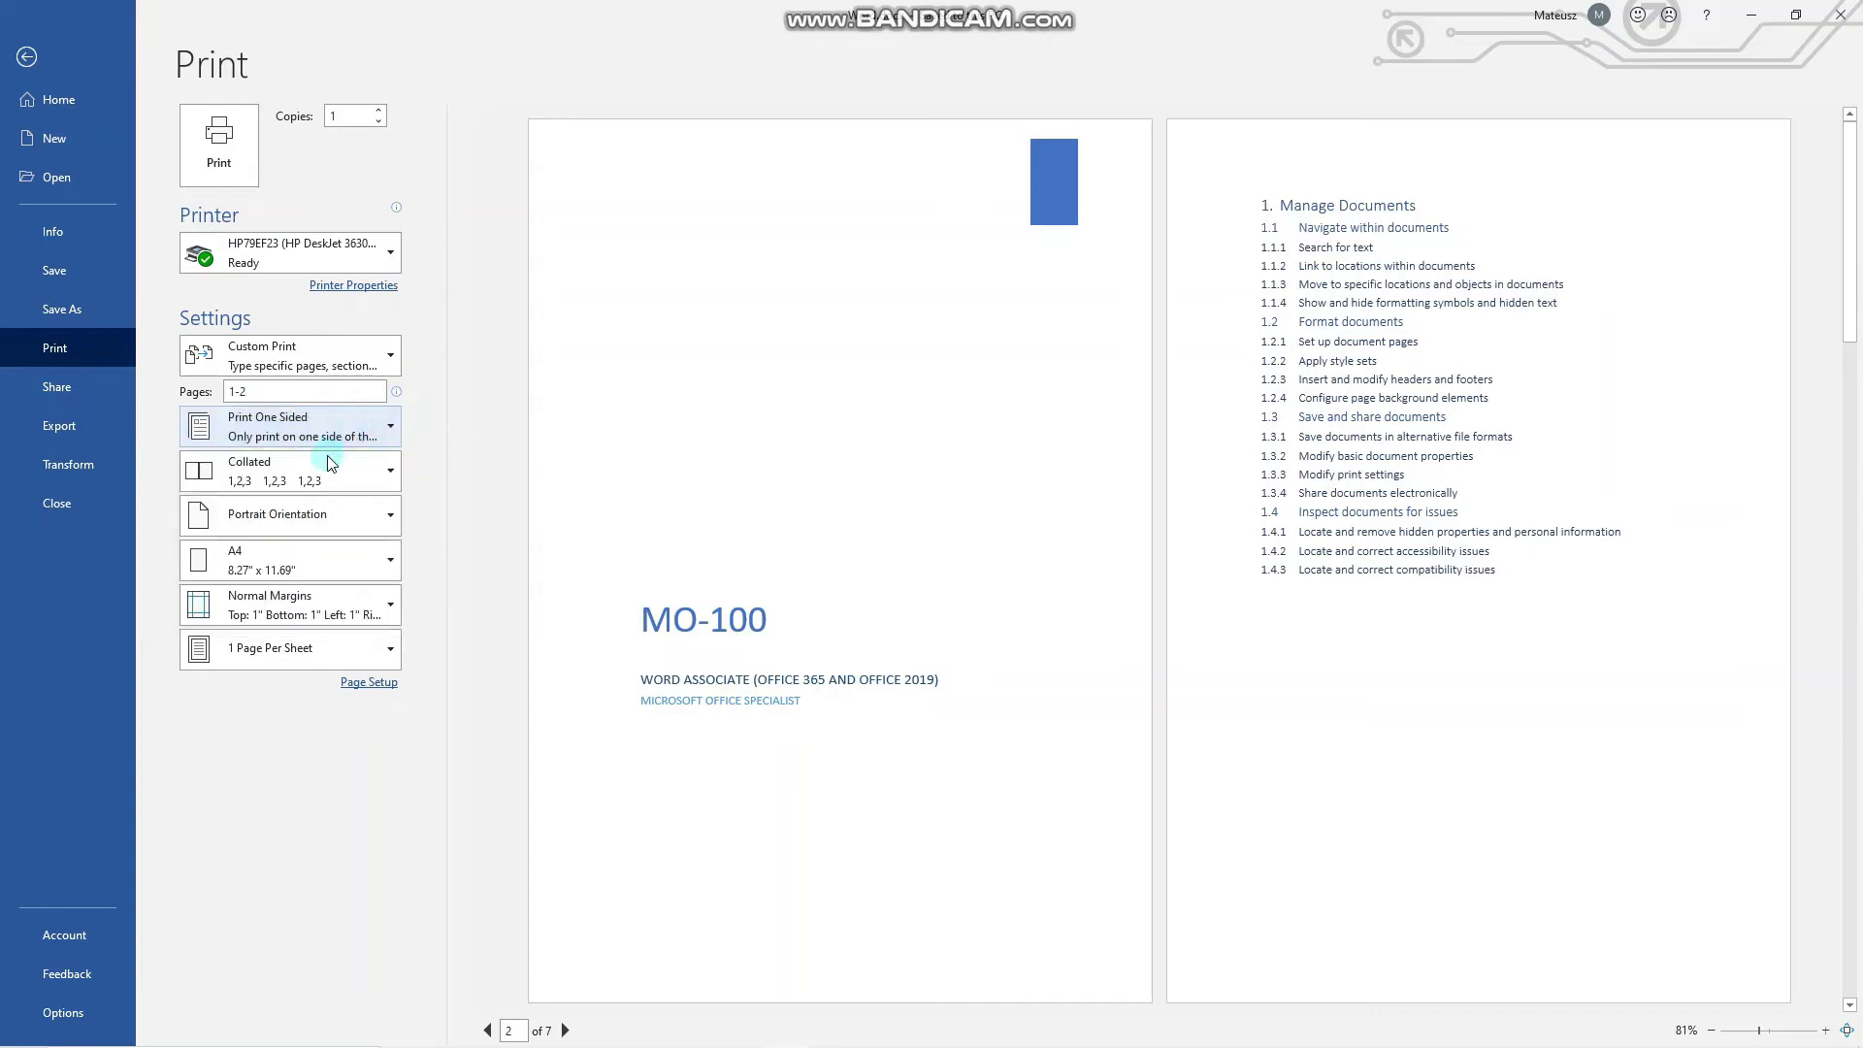
pyautogui.click(275, 483)
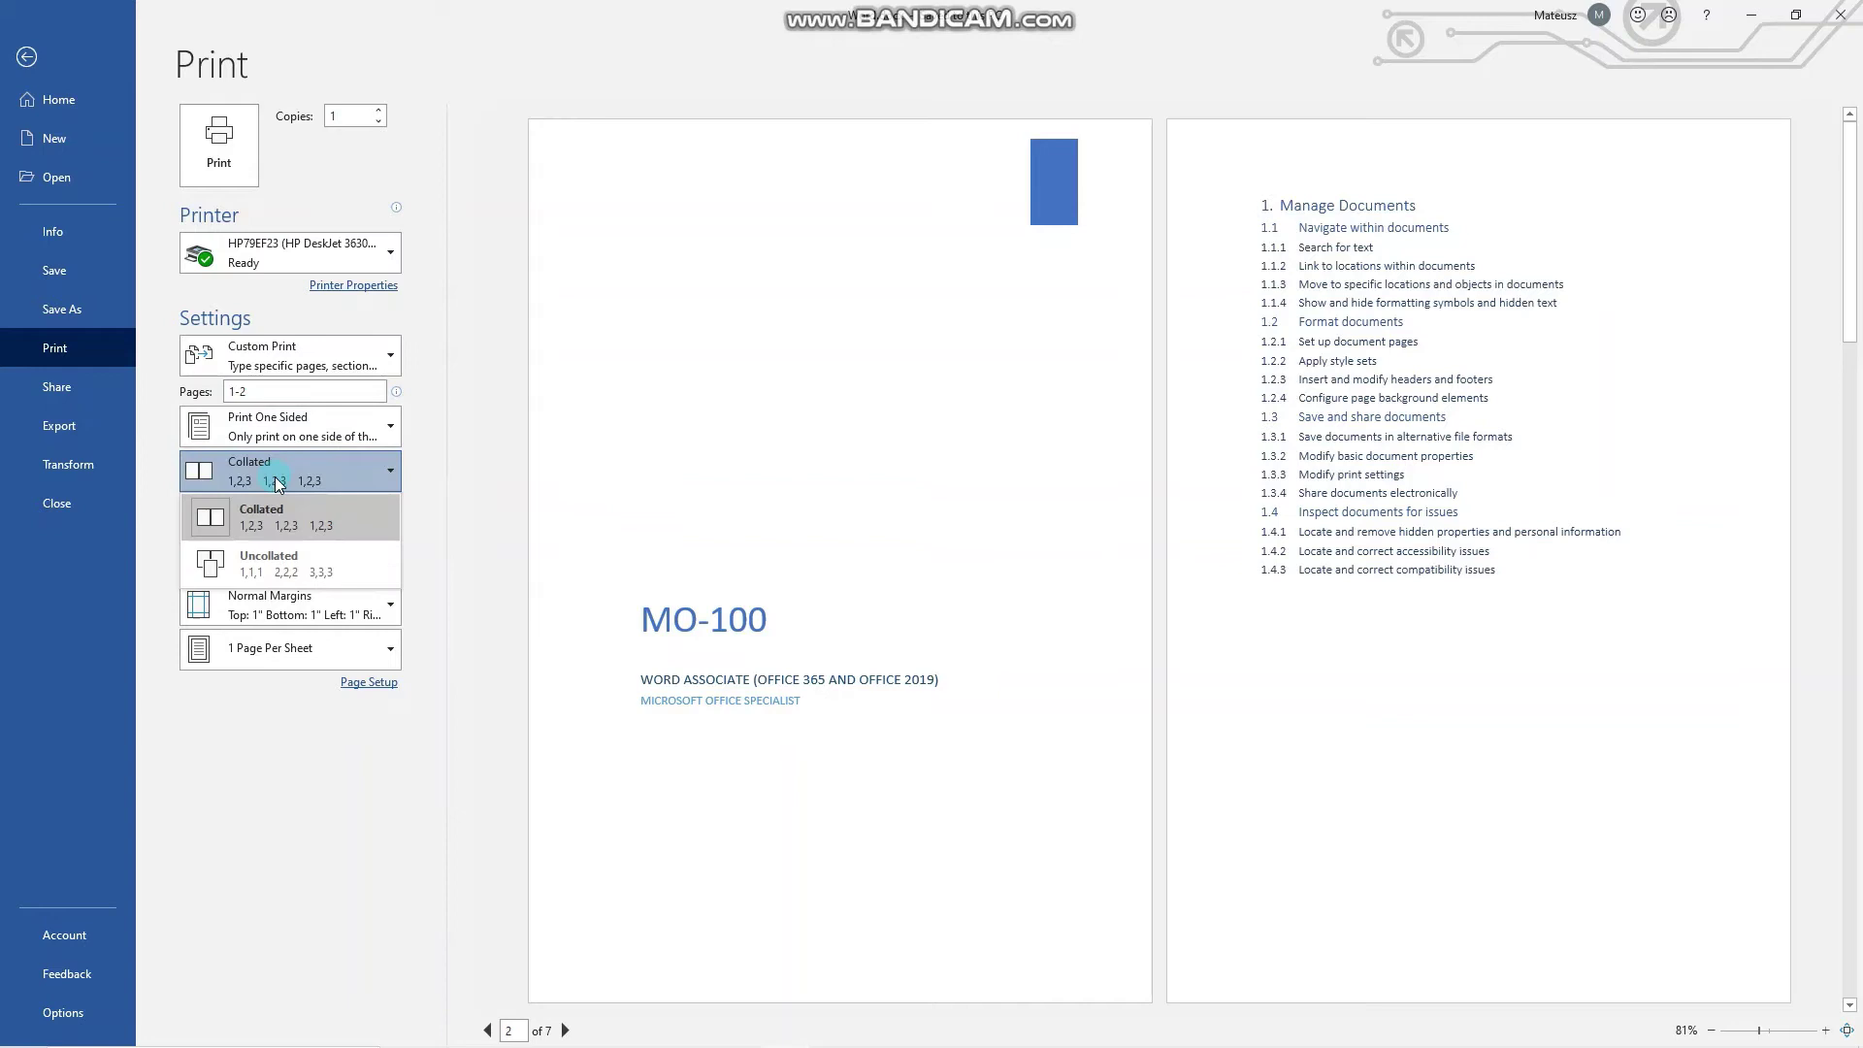
pyautogui.click(276, 482)
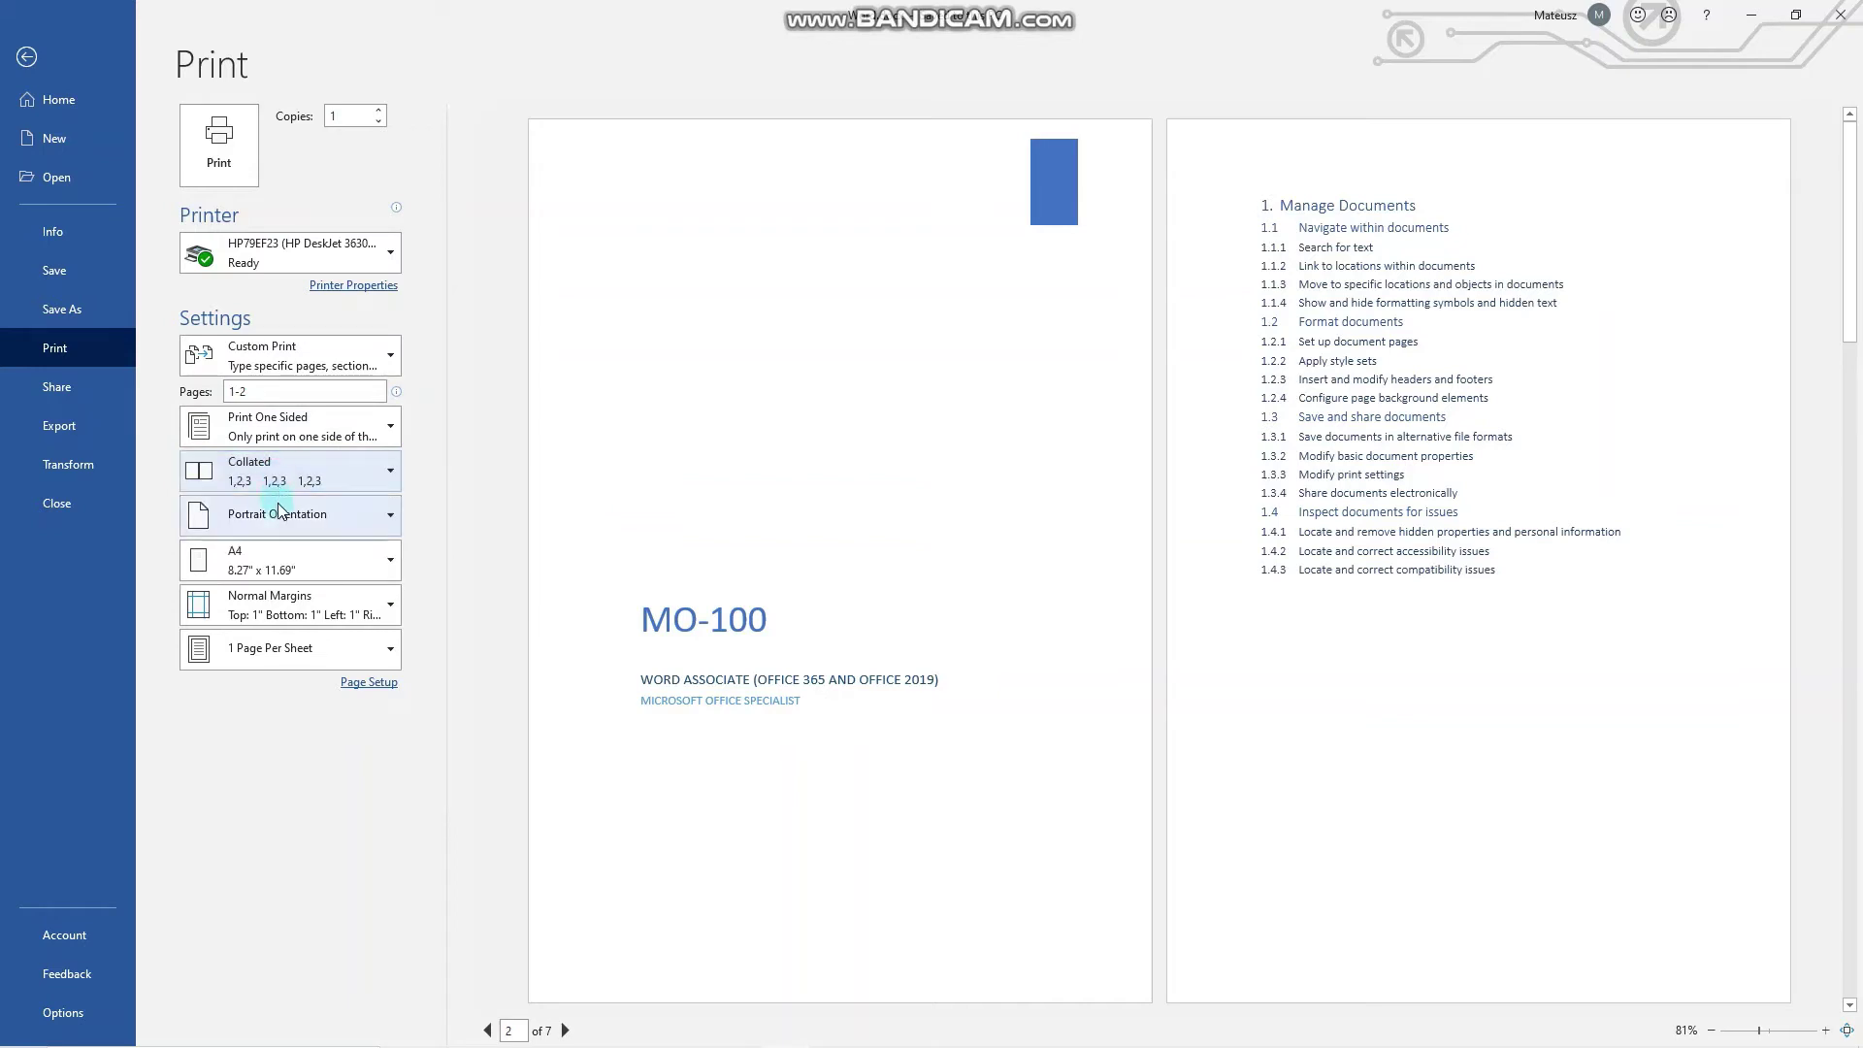
pyautogui.click(279, 512)
pyautogui.click(278, 511)
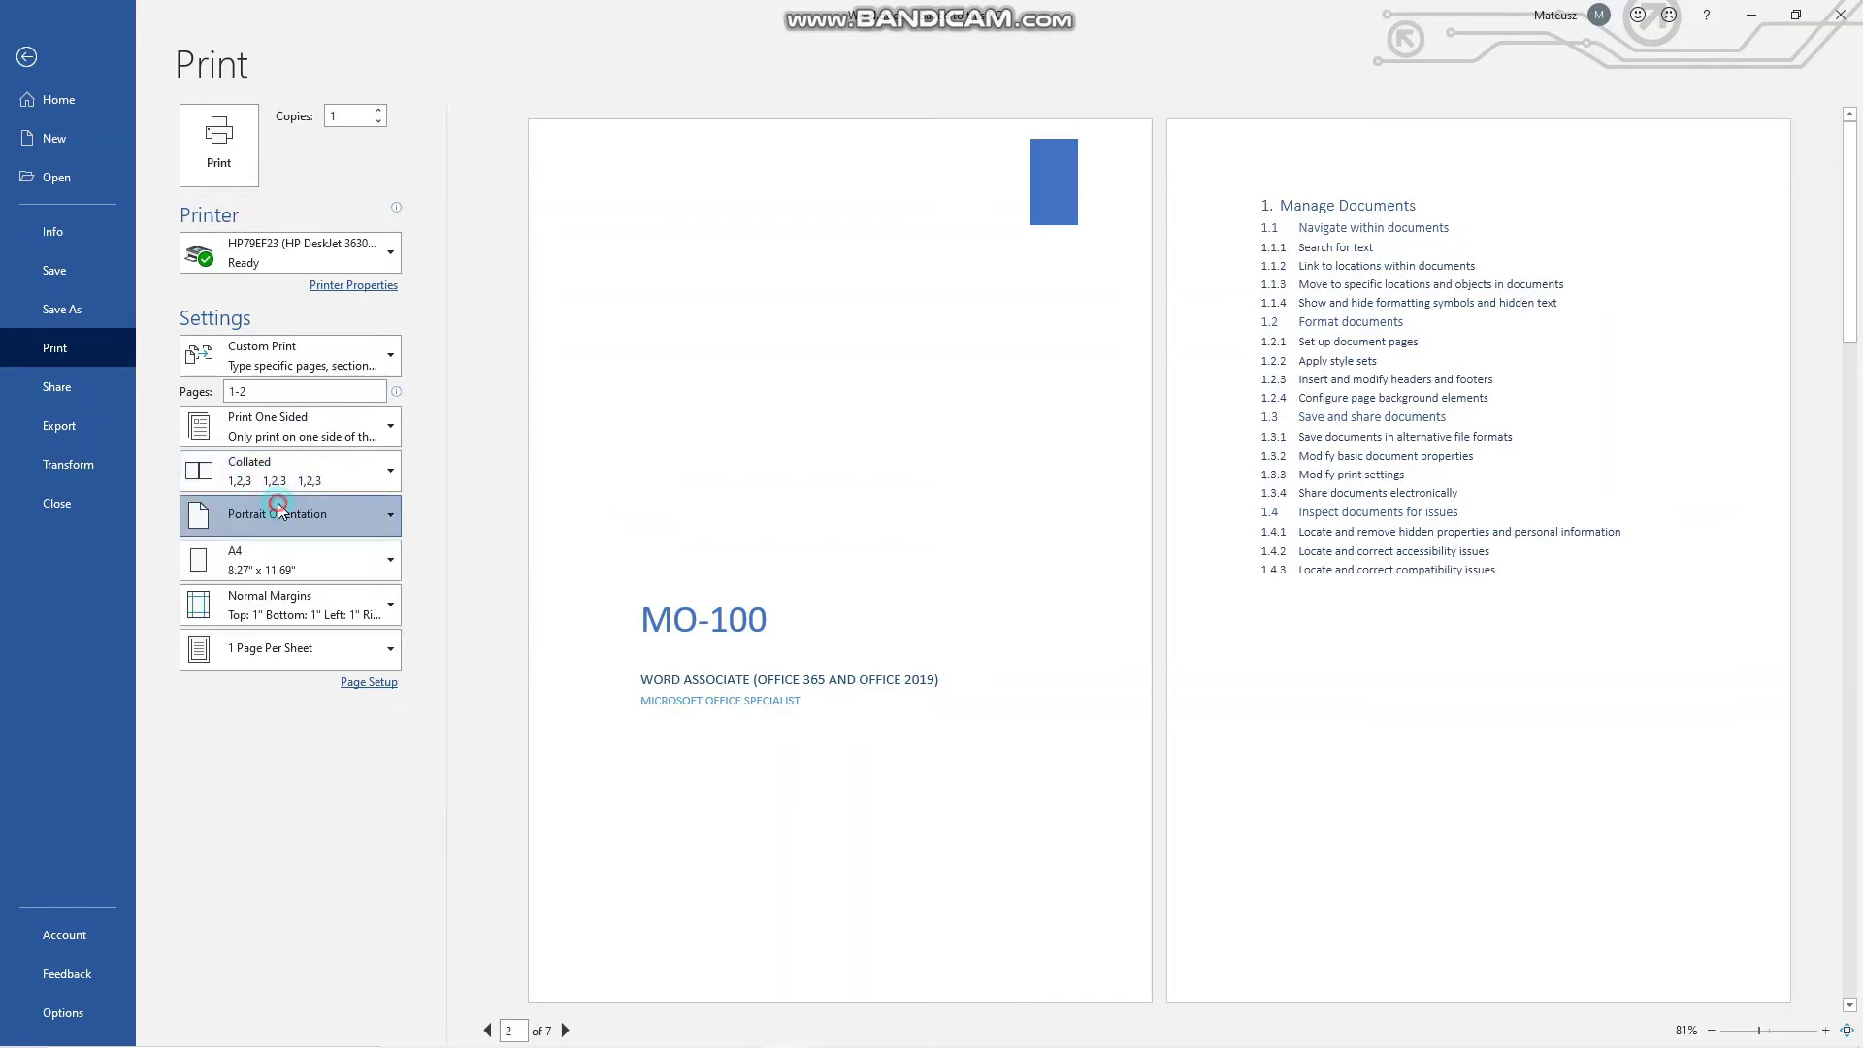
pyautogui.click(306, 567)
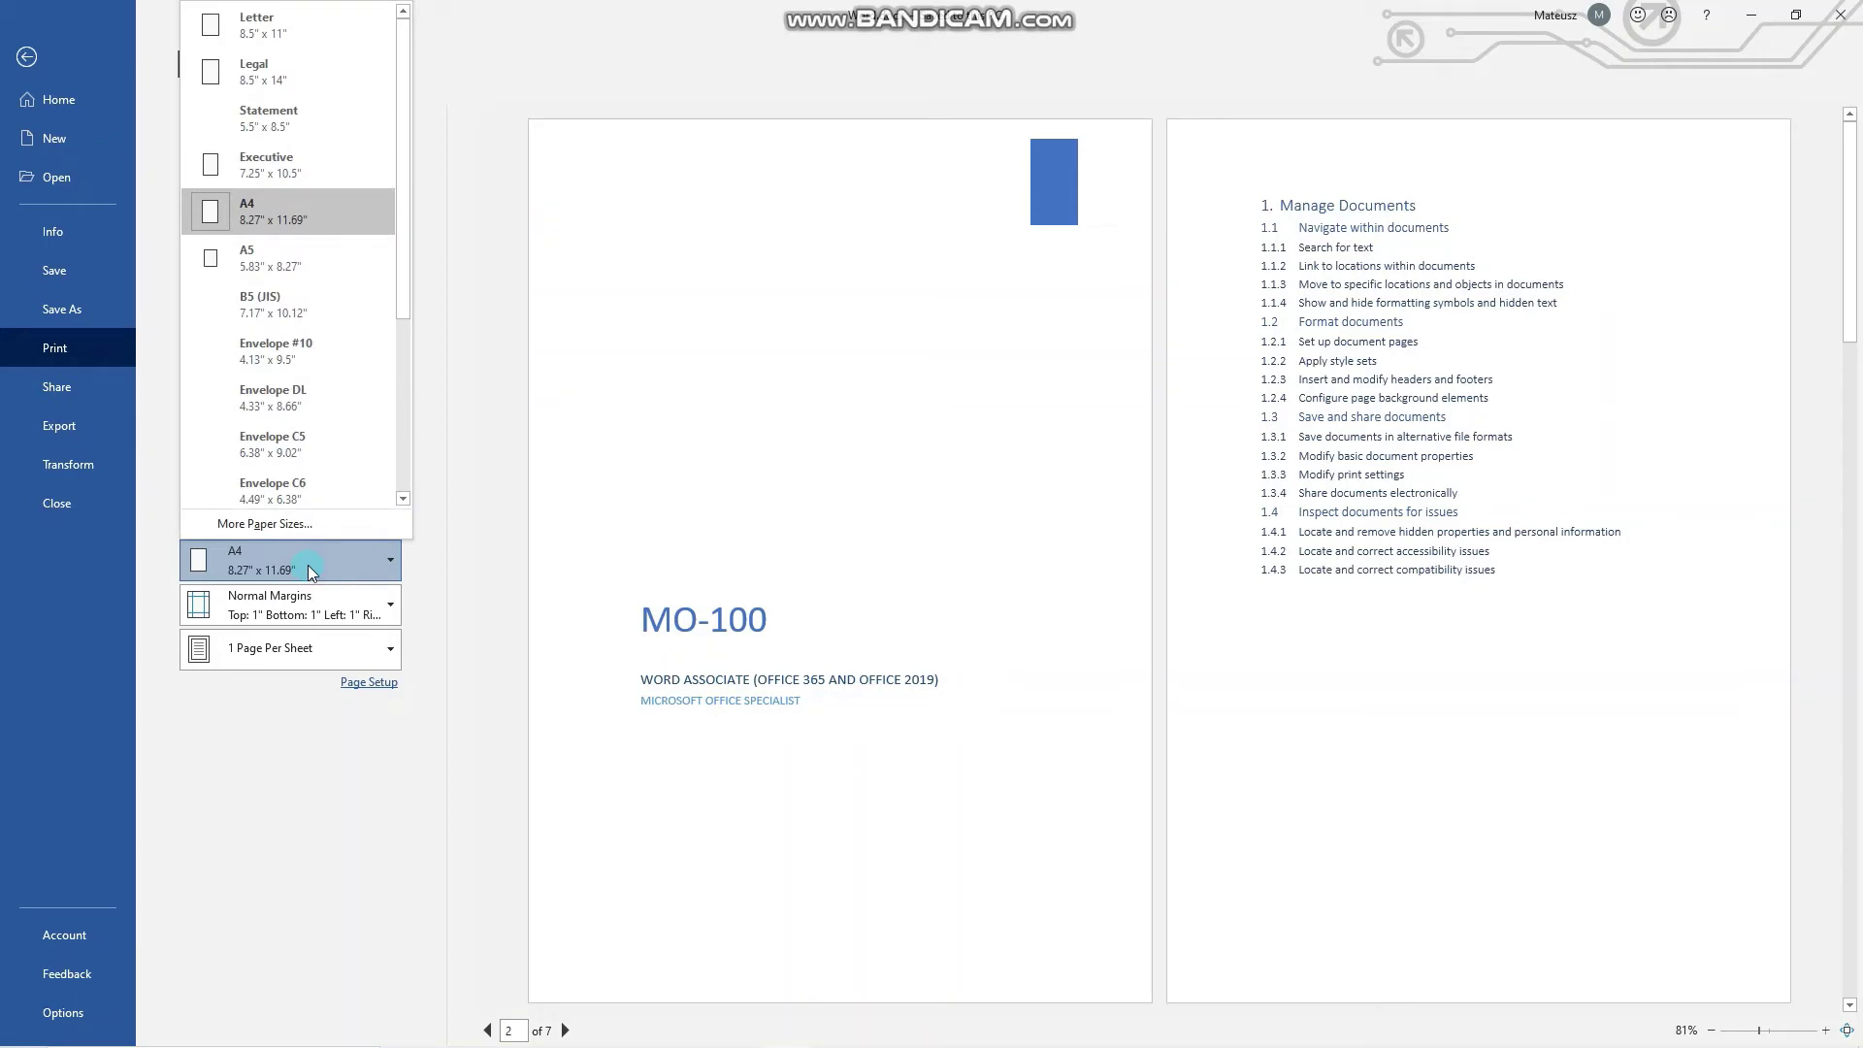
pyautogui.click(303, 570)
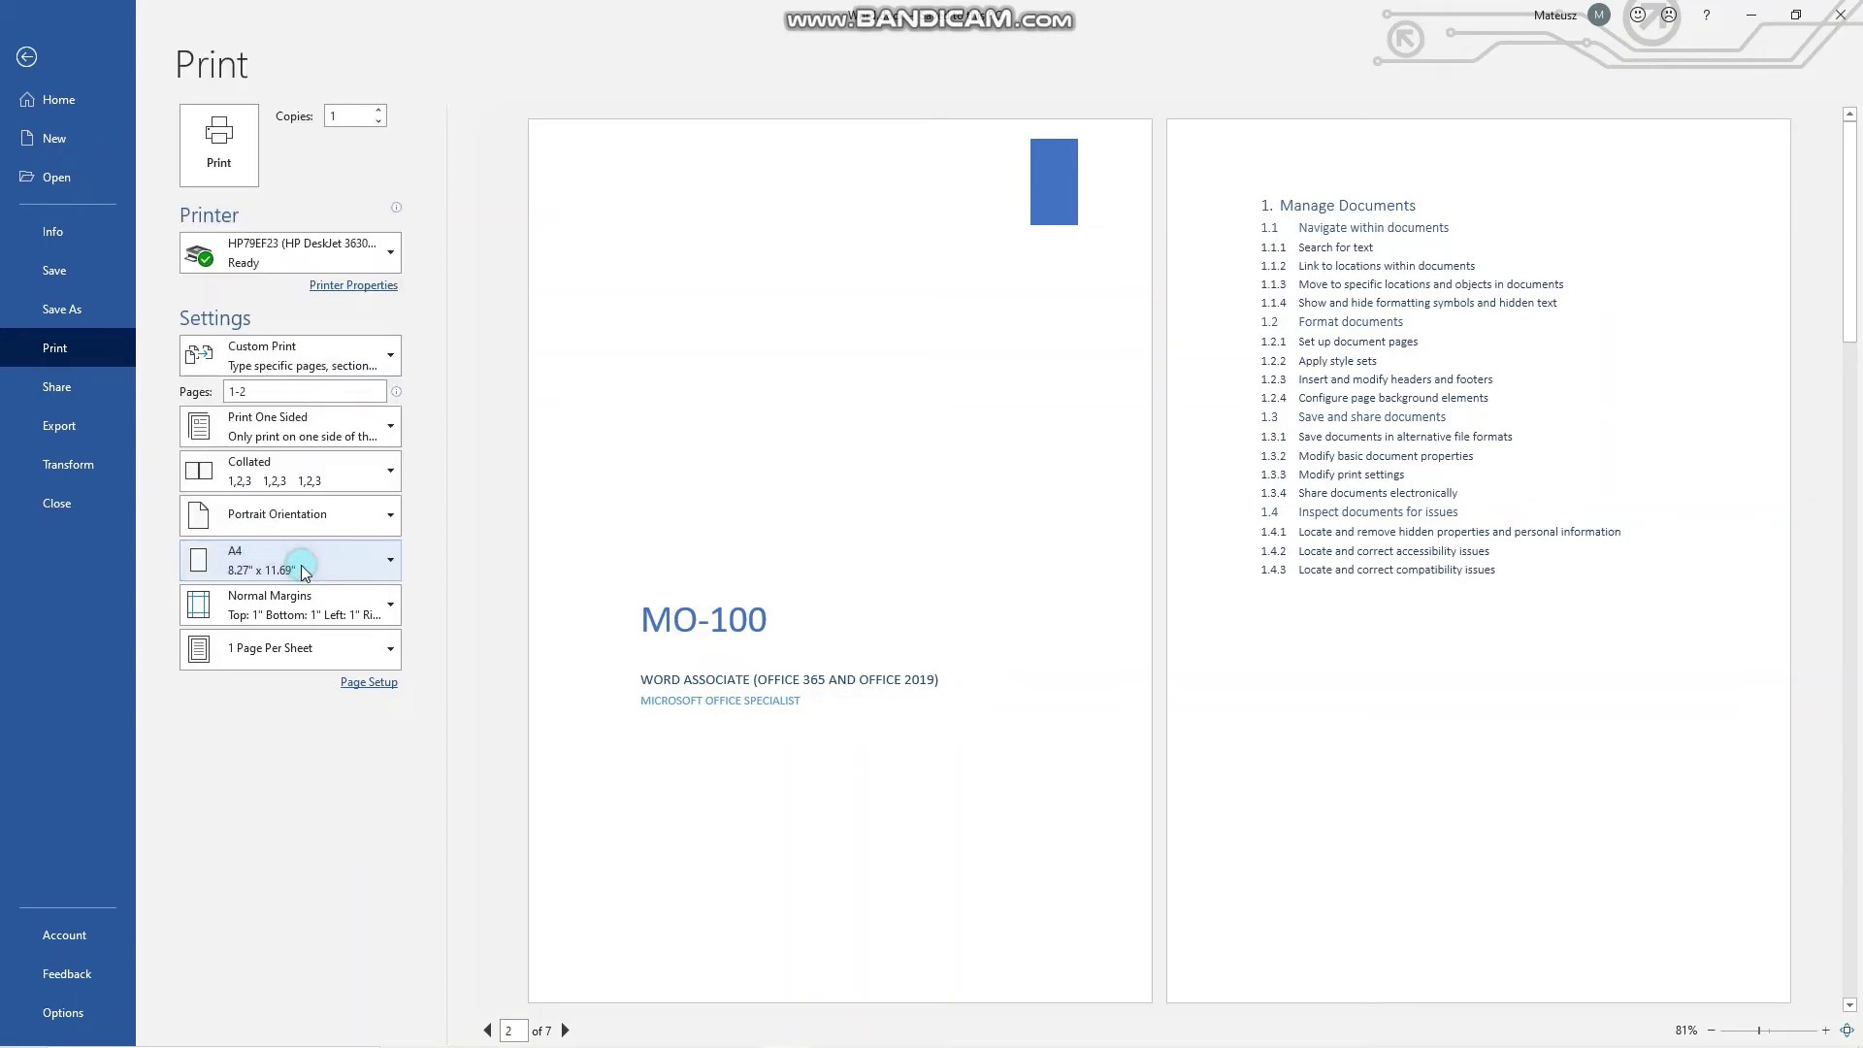
pyautogui.click(308, 612)
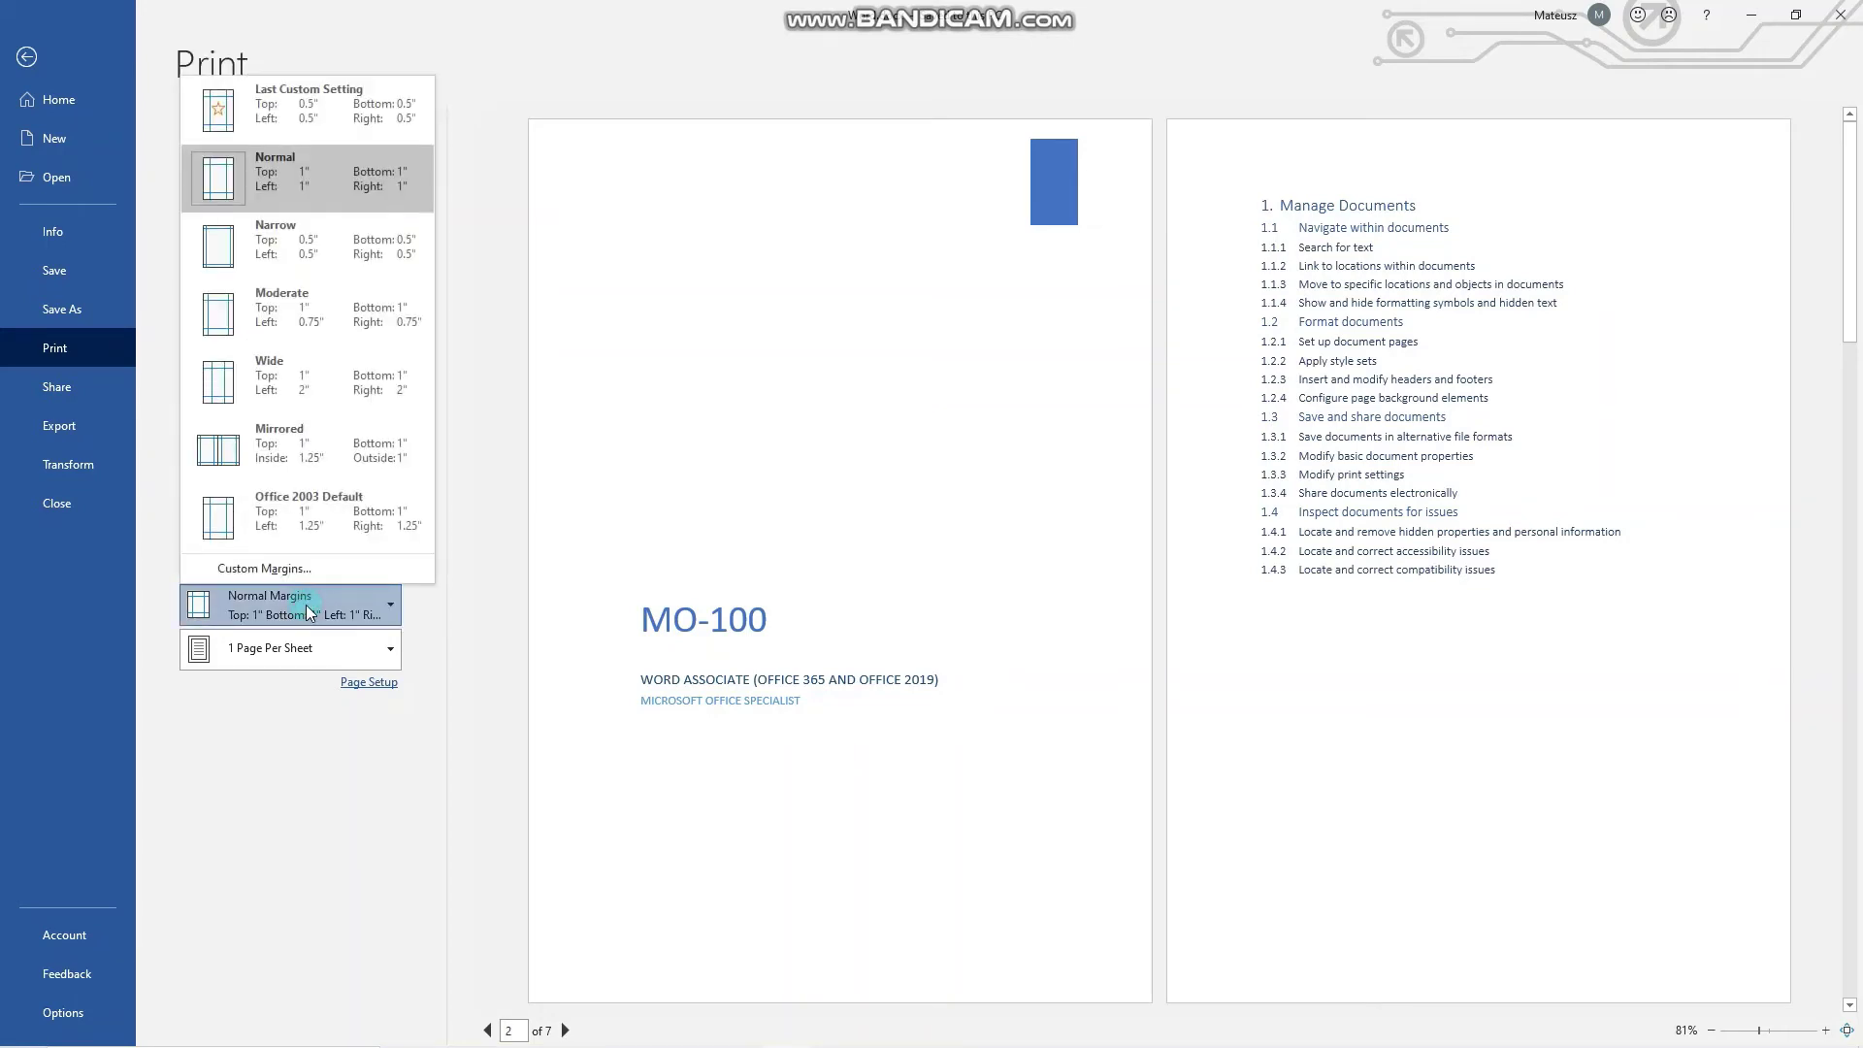
pyautogui.click(308, 612)
pyautogui.click(299, 648)
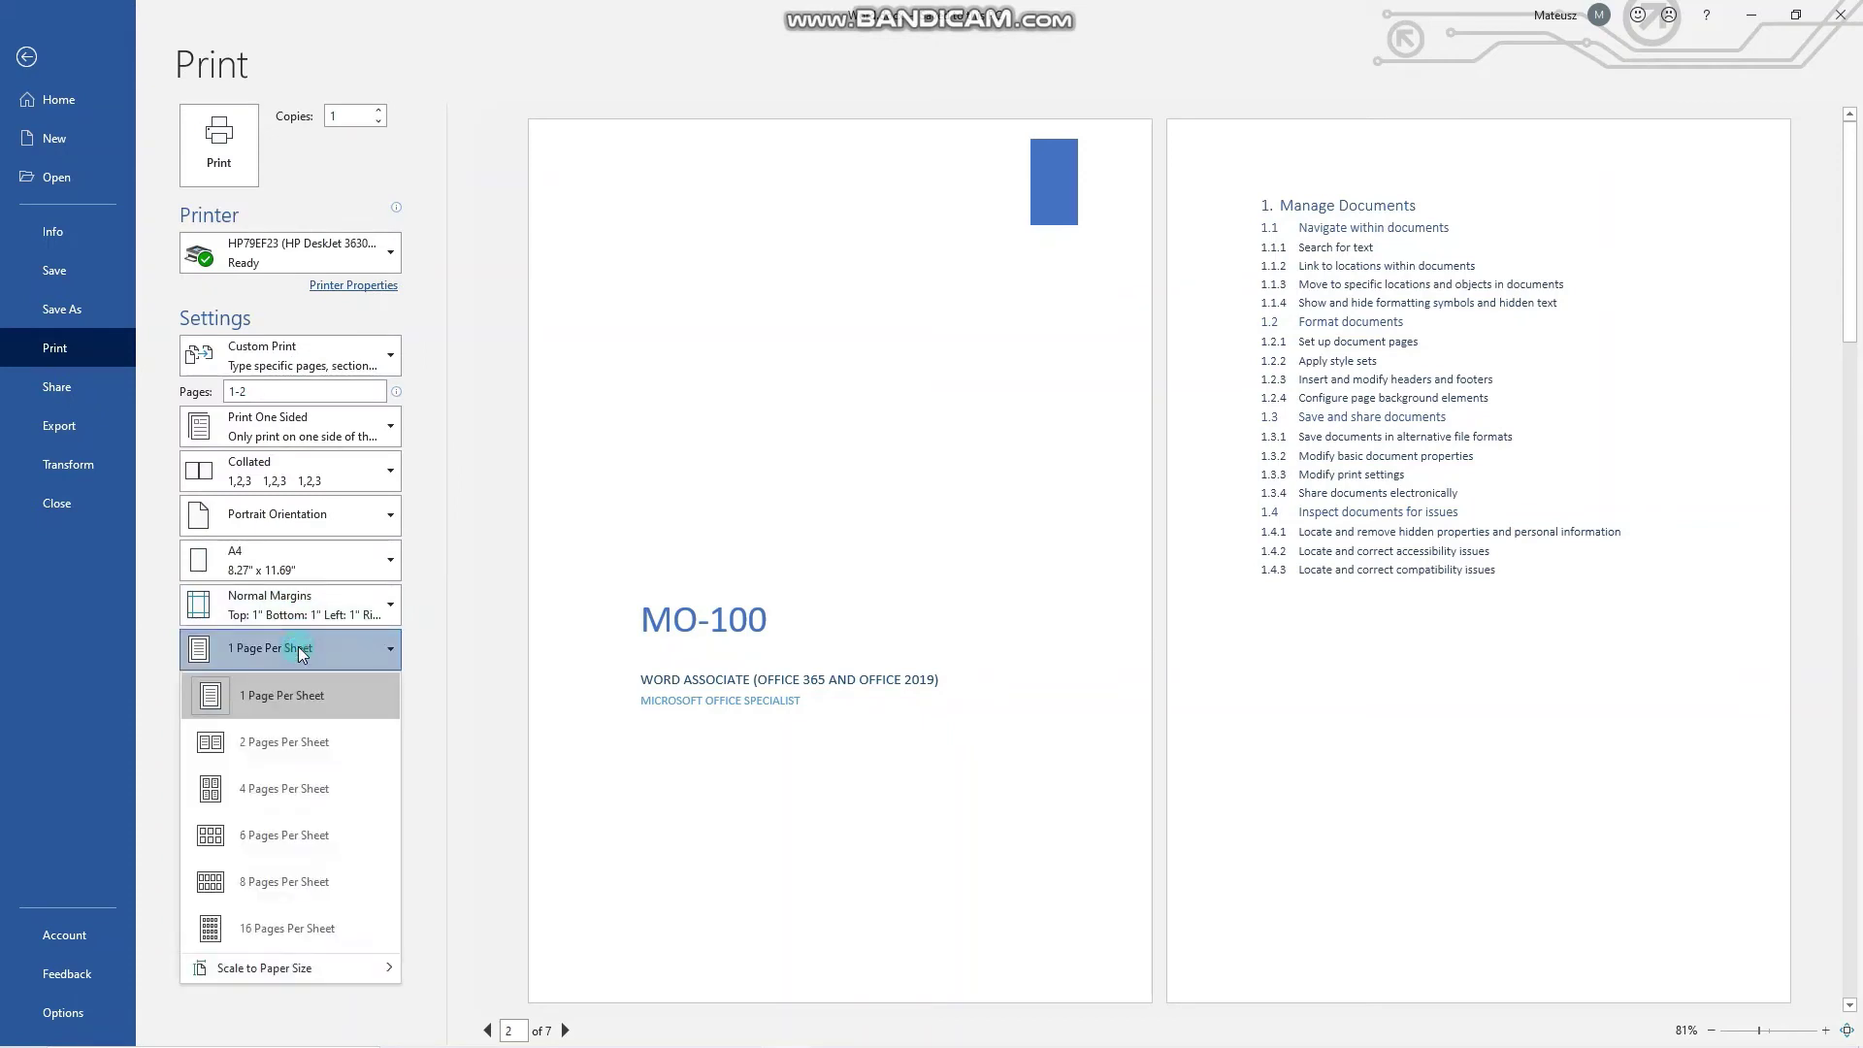
pyautogui.click(287, 649)
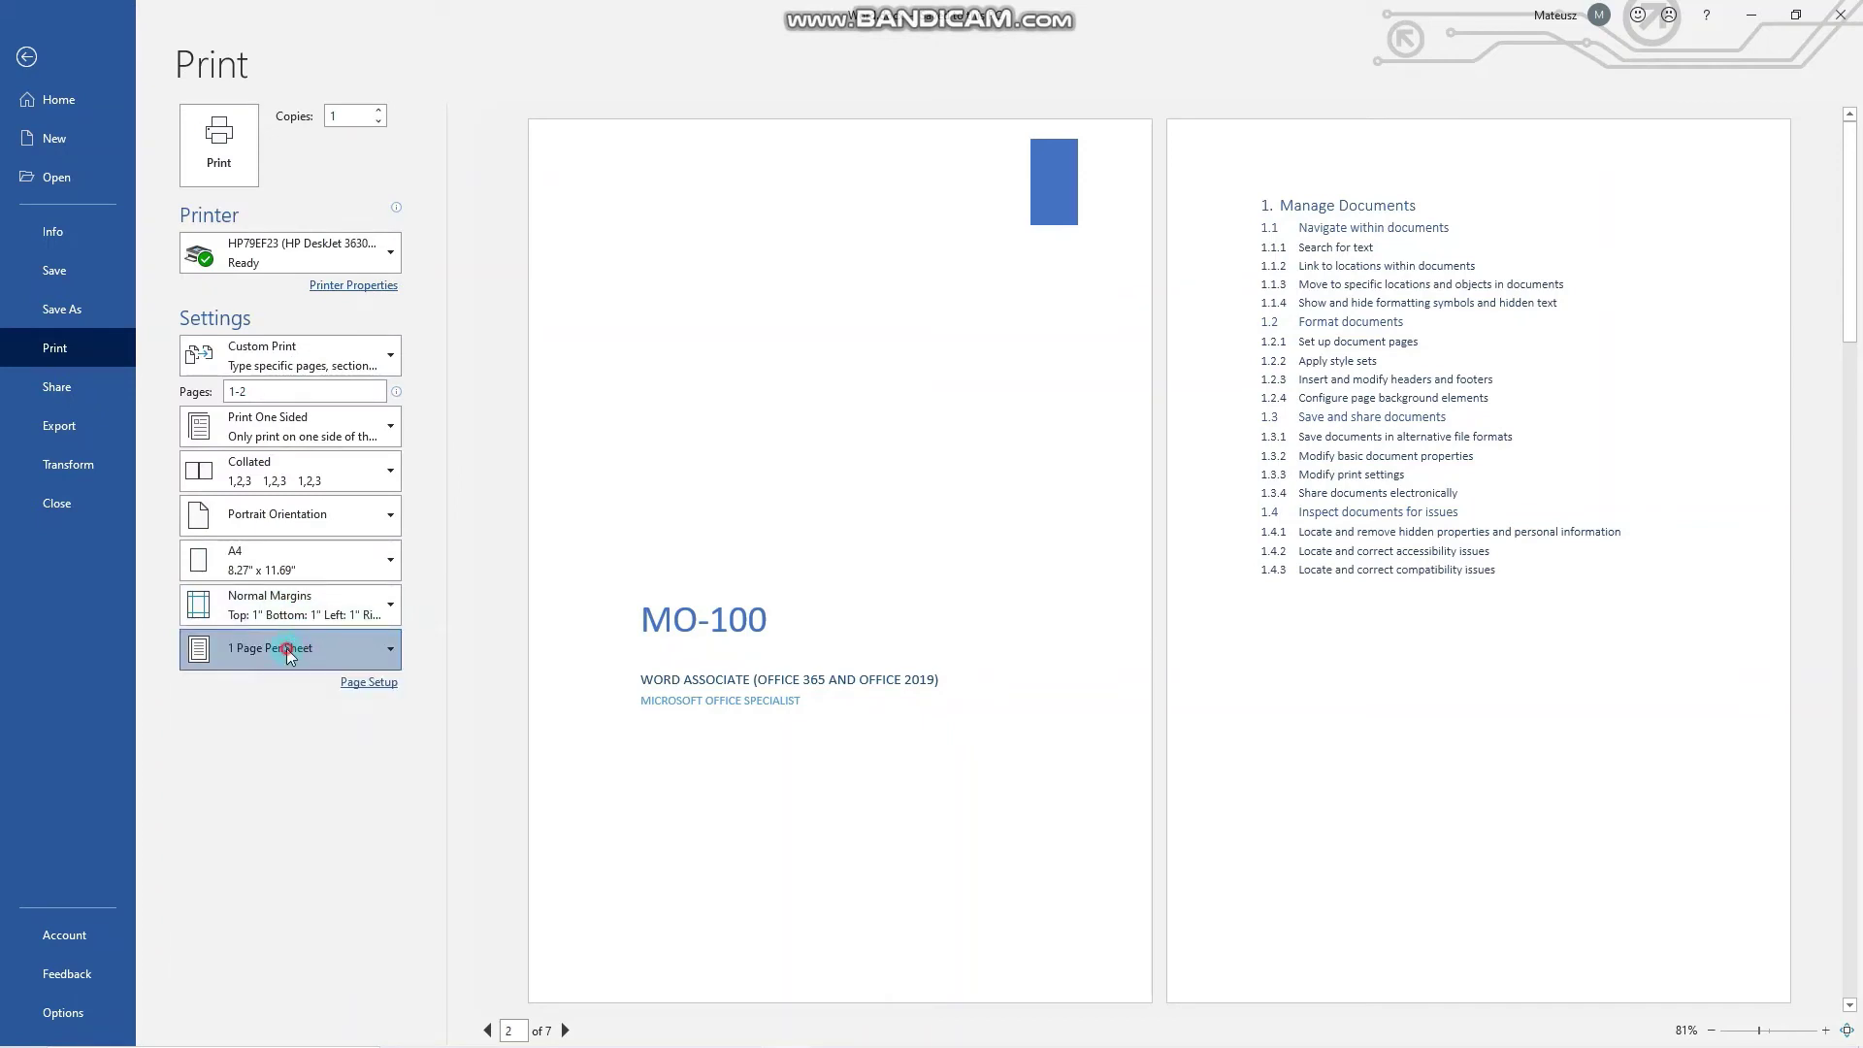
# Inspect the margins in the full Page Setup dialog, then cancel without changes
pyautogui.click(369, 683)
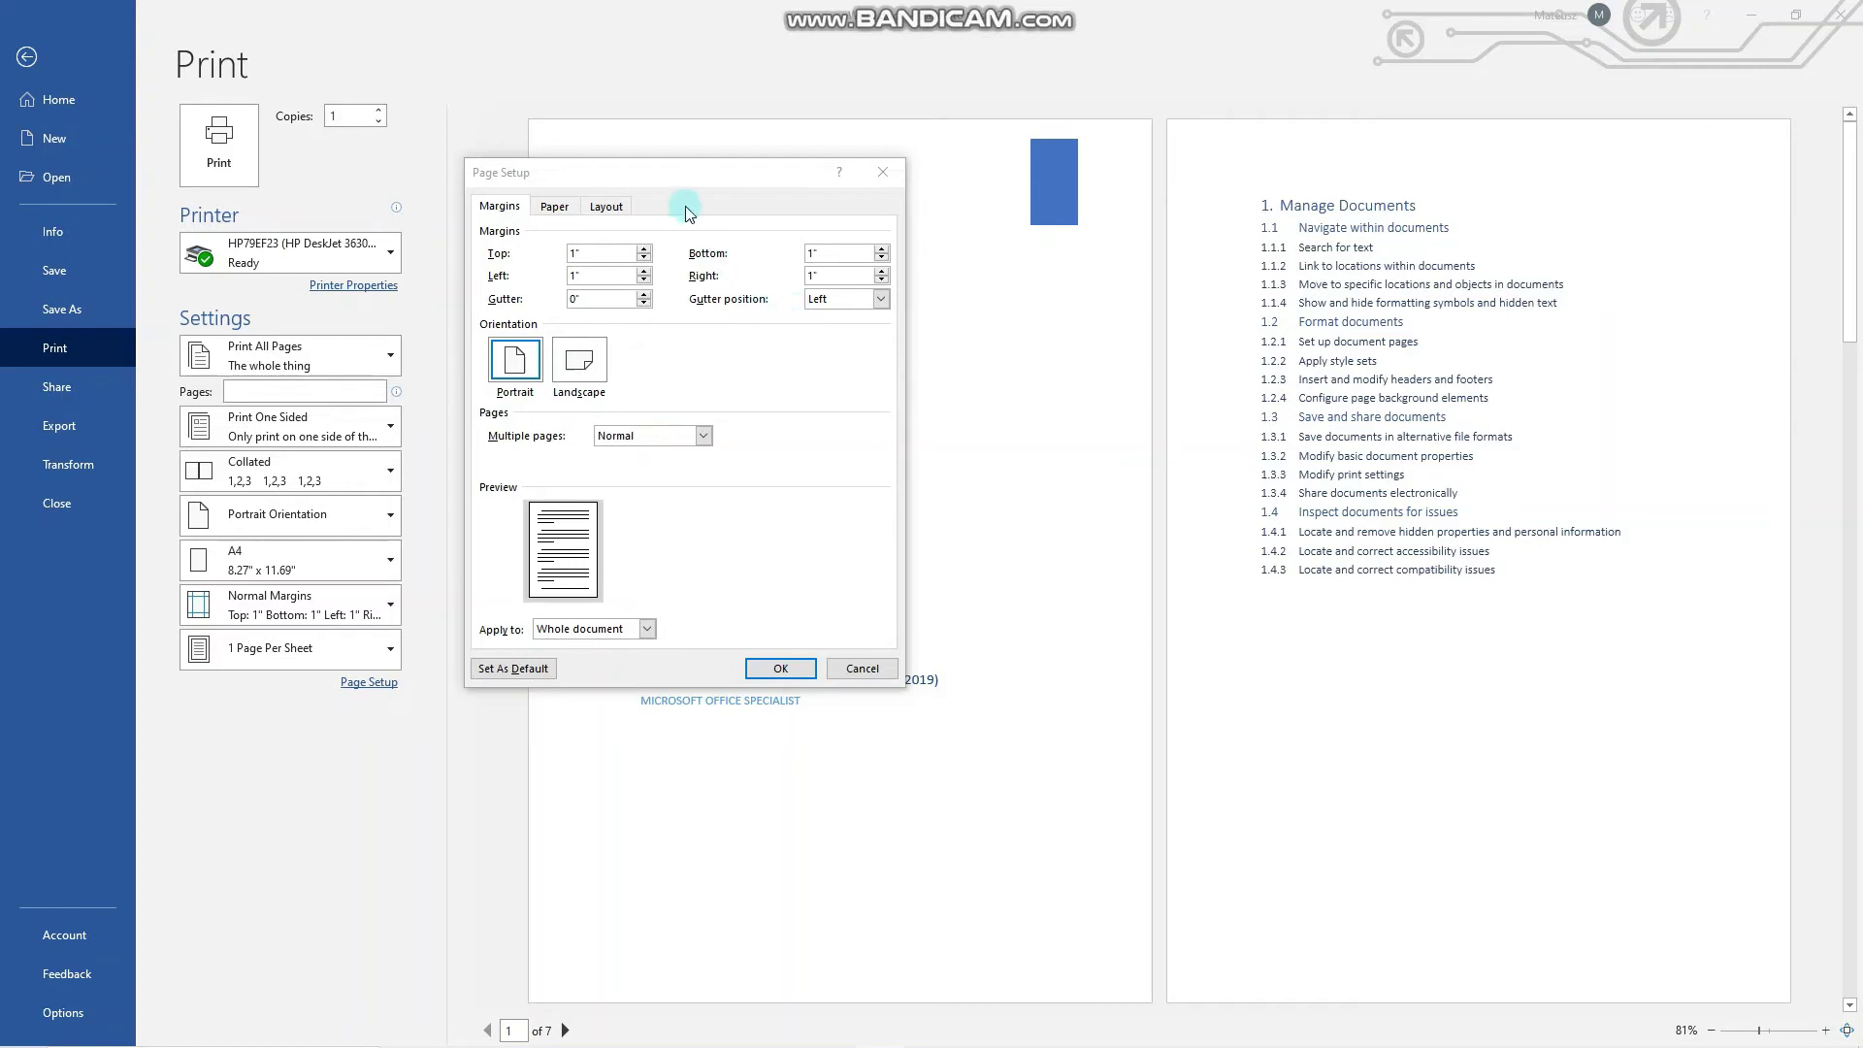
pyautogui.moveTo(678, 190); pyautogui.dragTo(643, 208)
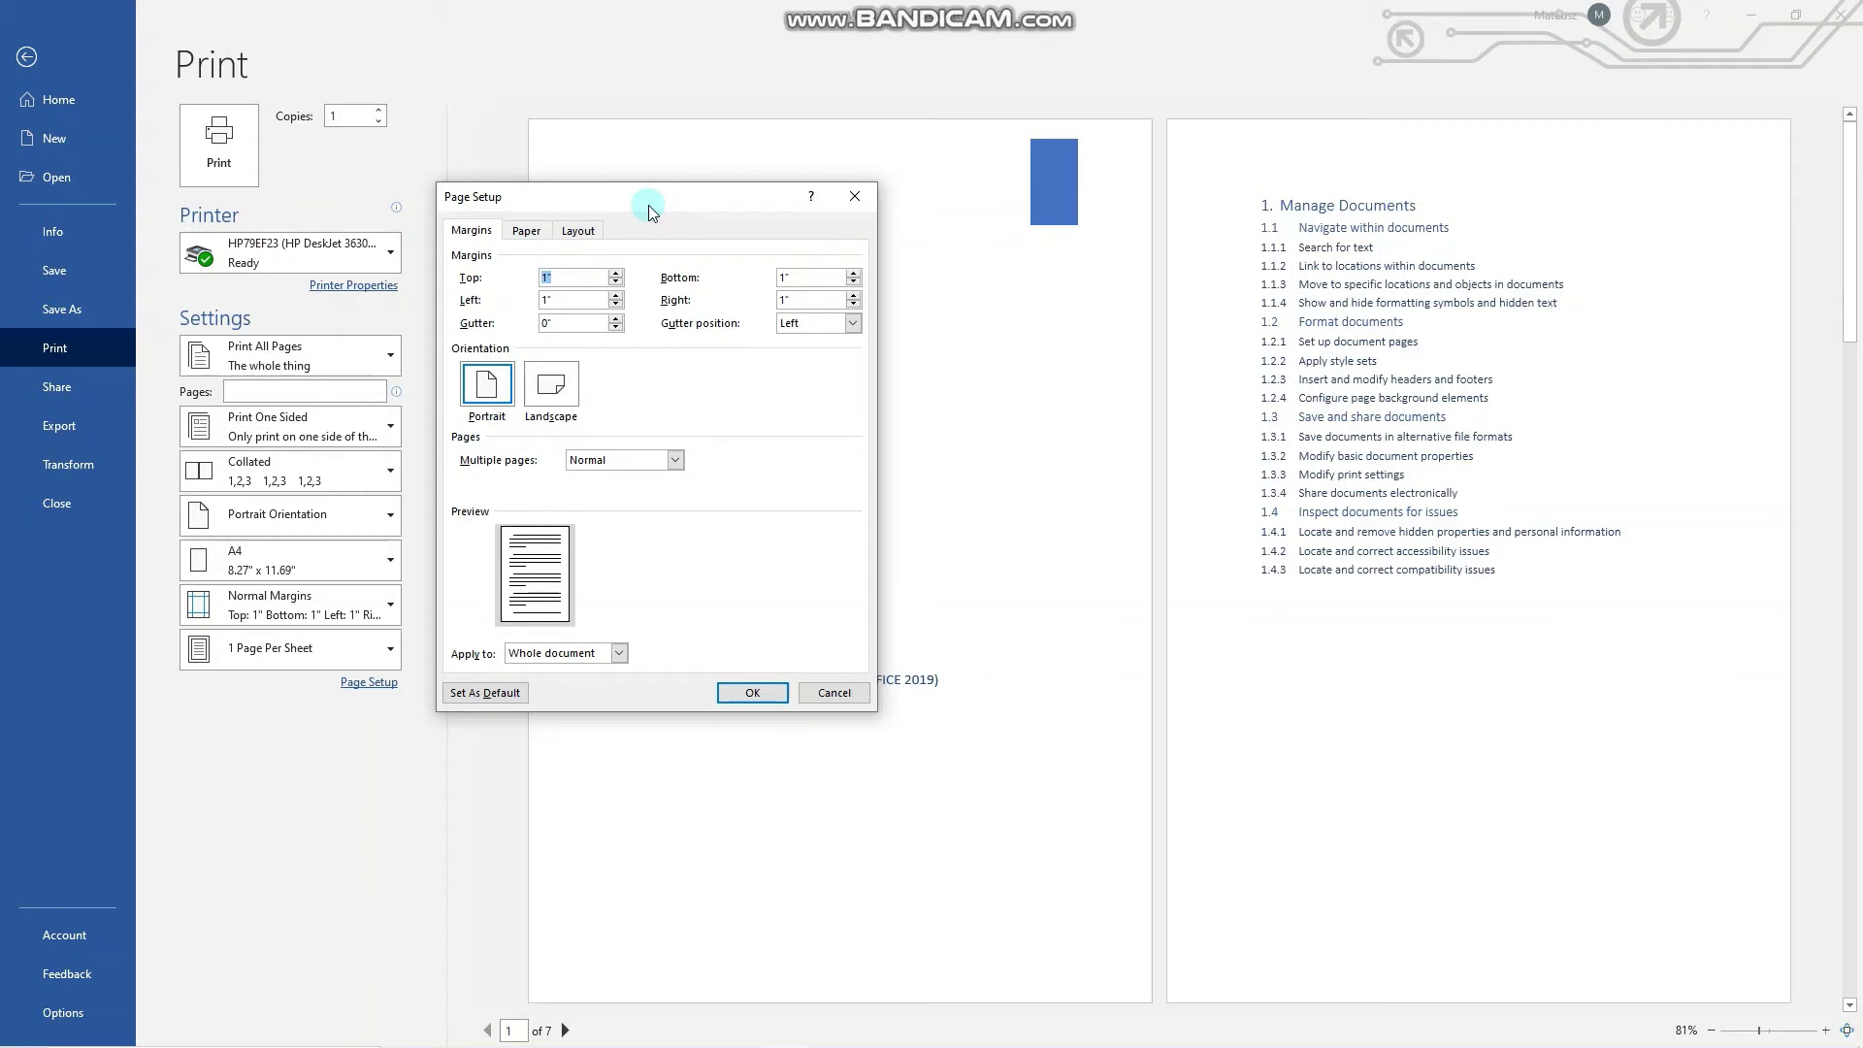
pyautogui.moveTo(648, 206); pyautogui.dragTo(730, 119)
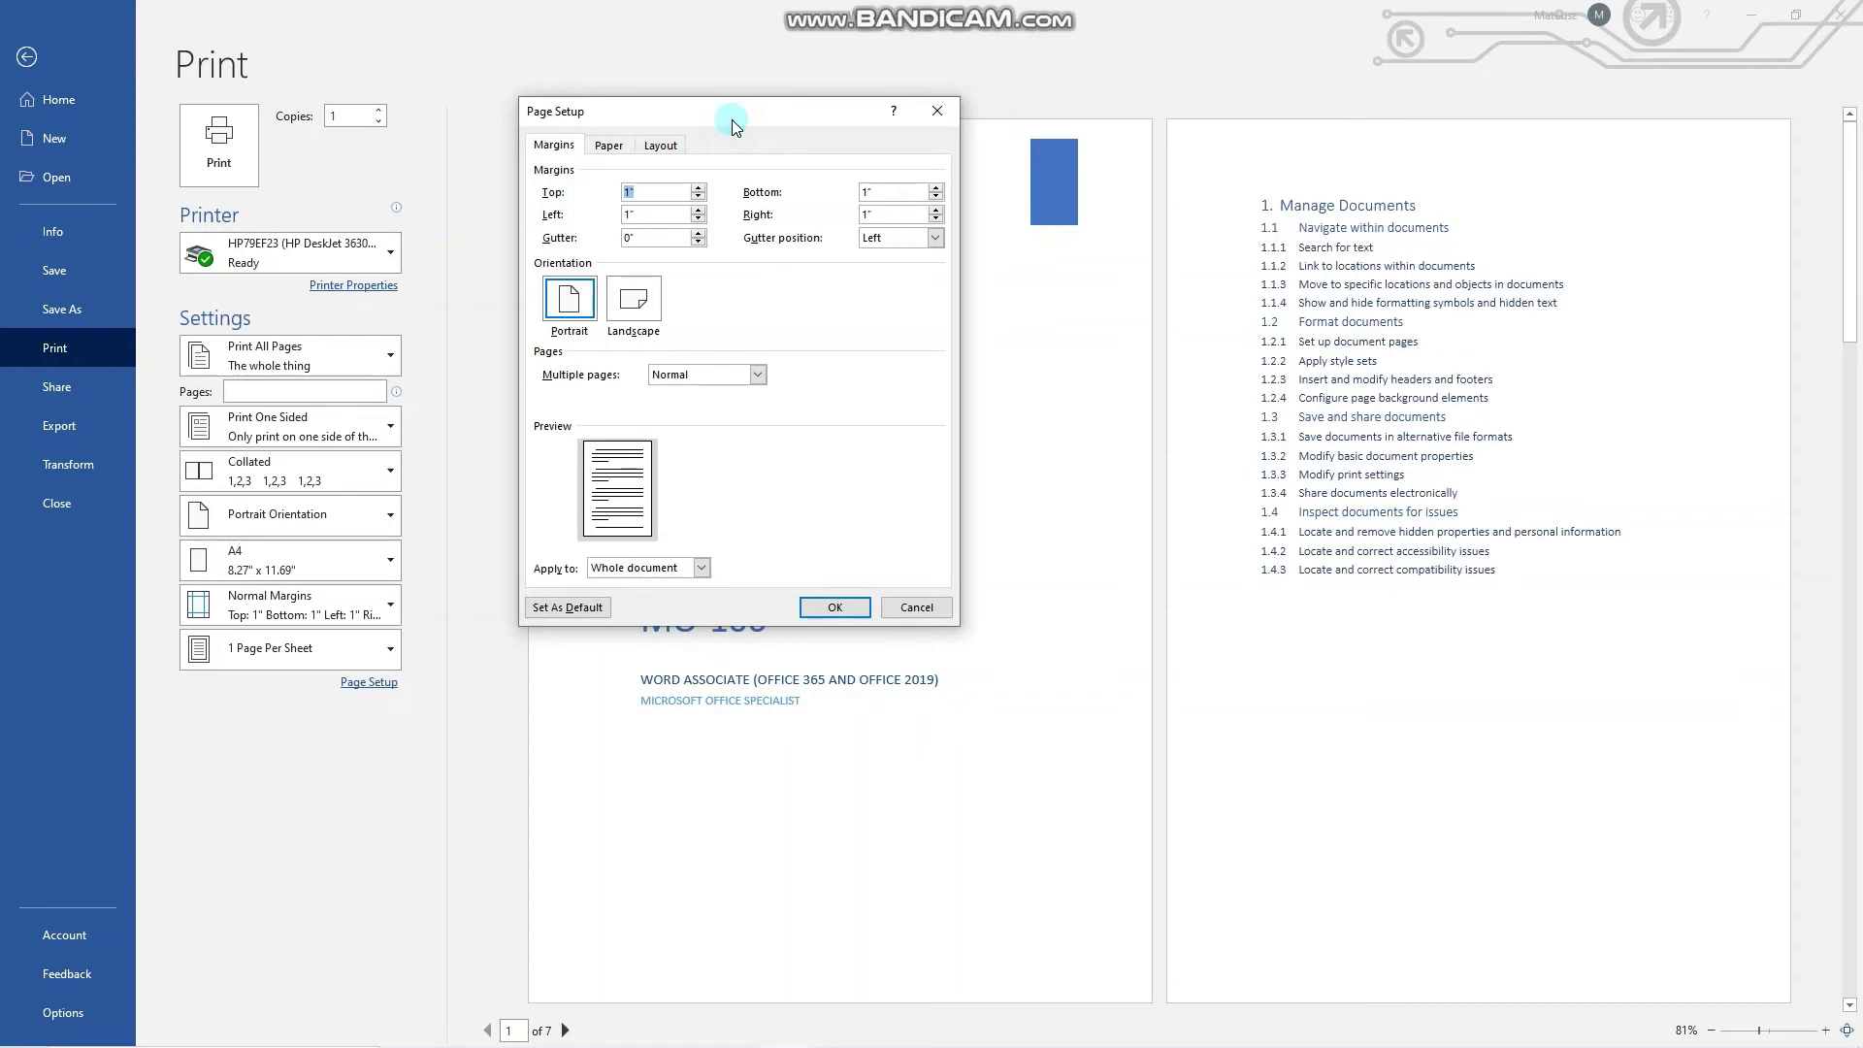
pyautogui.click(58, 387)
pyautogui.click(917, 607)
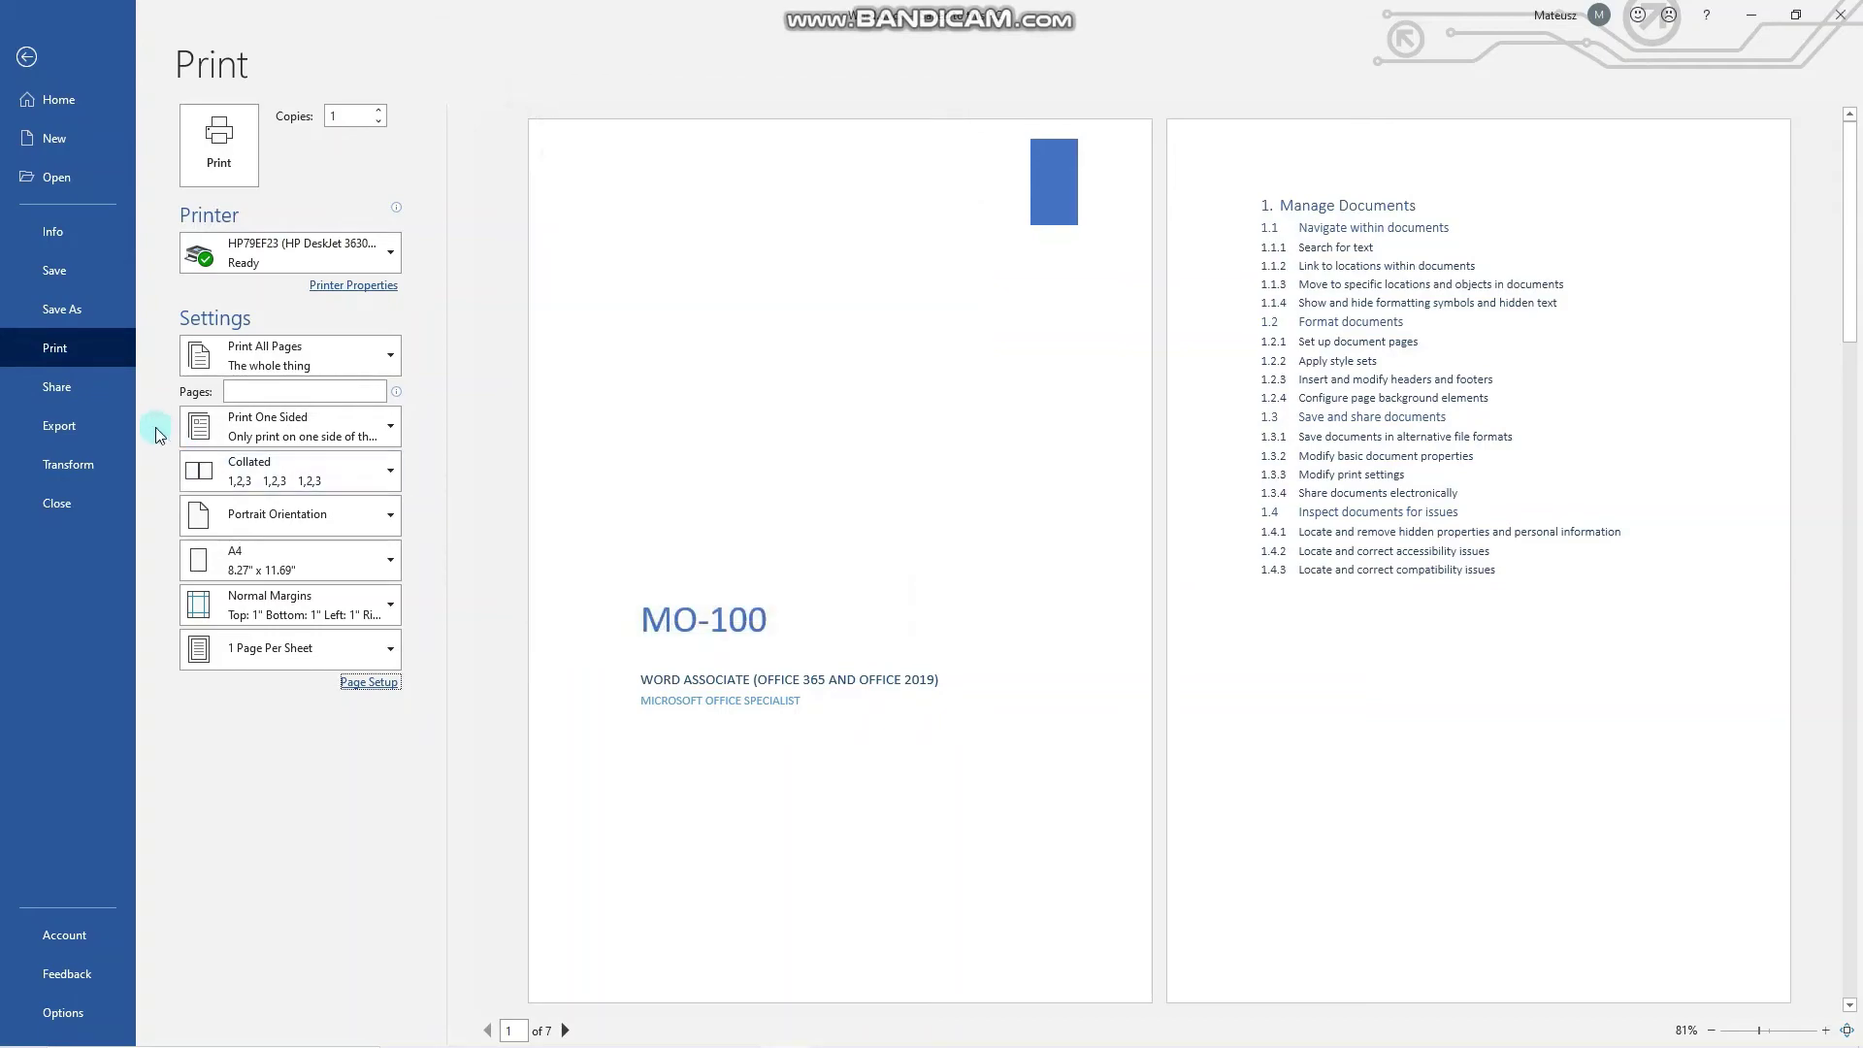
# Share Word.docx by uploading it to the work OneDrive account
pyautogui.click(91, 390)
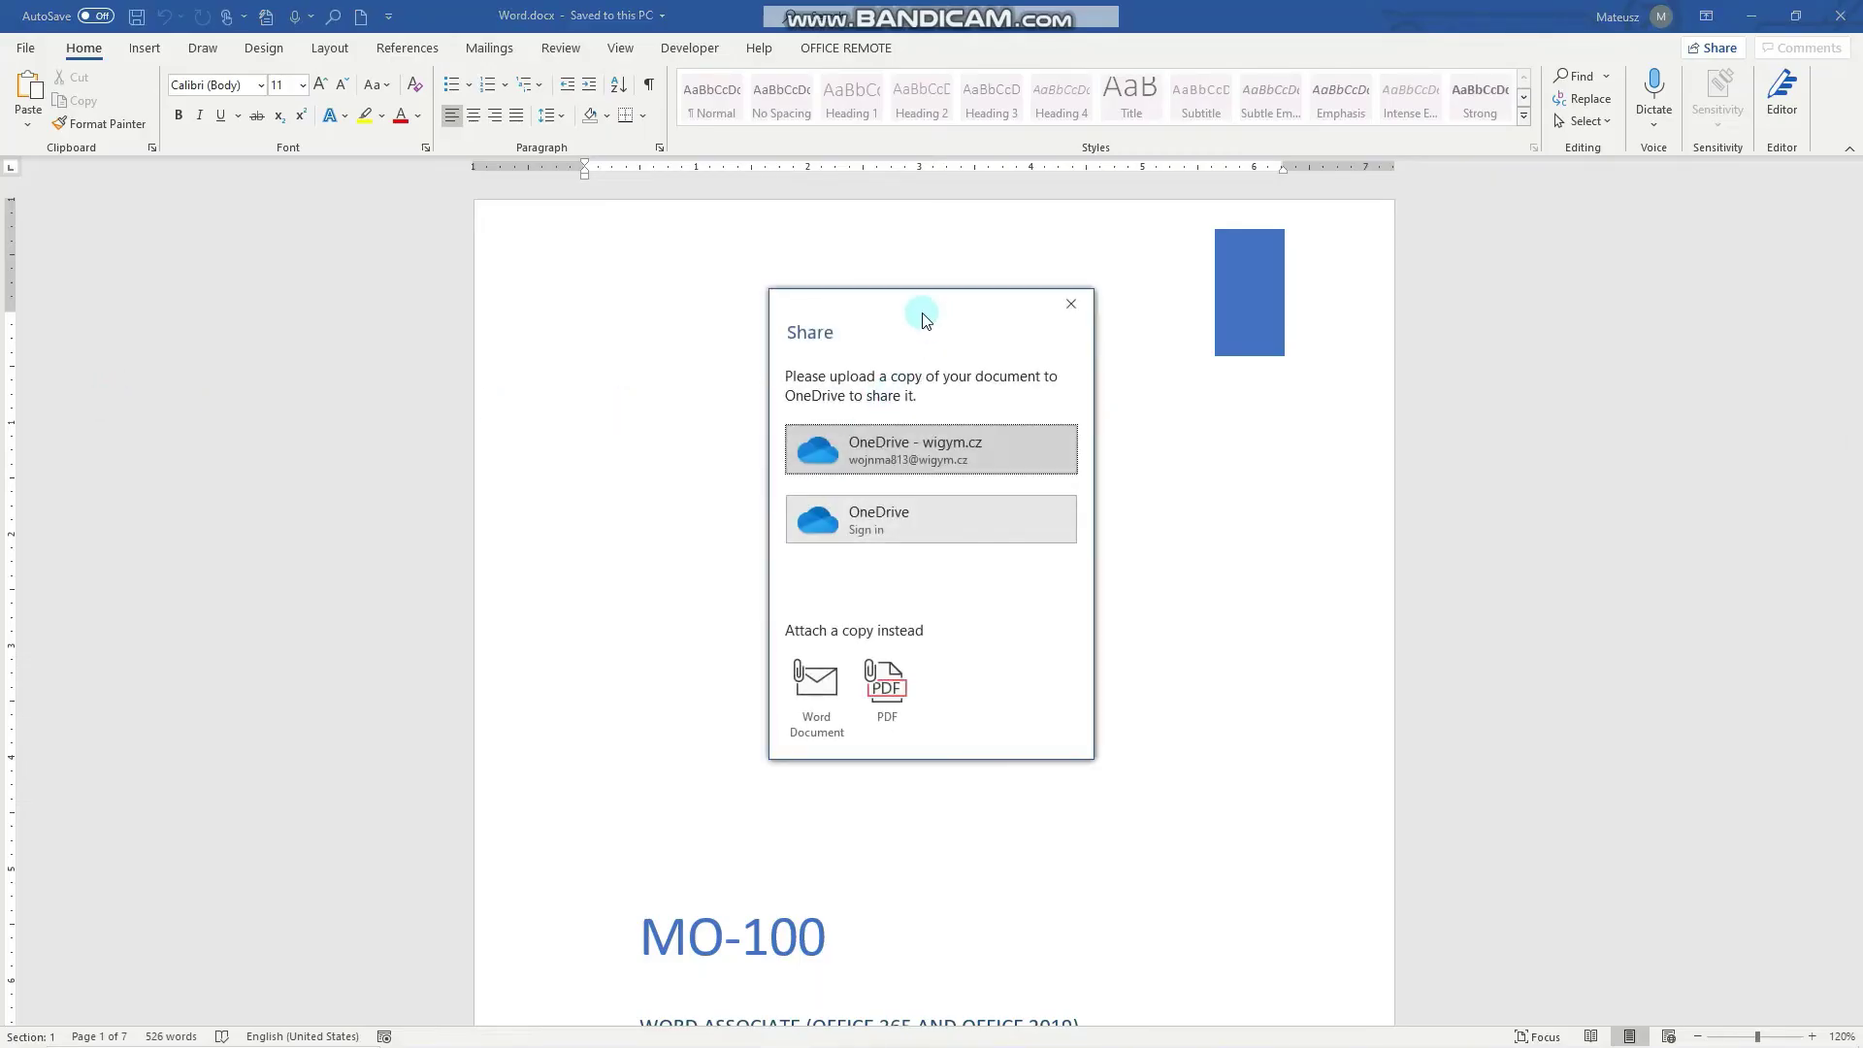
pyautogui.moveTo(925, 320); pyautogui.dragTo(636, 235)
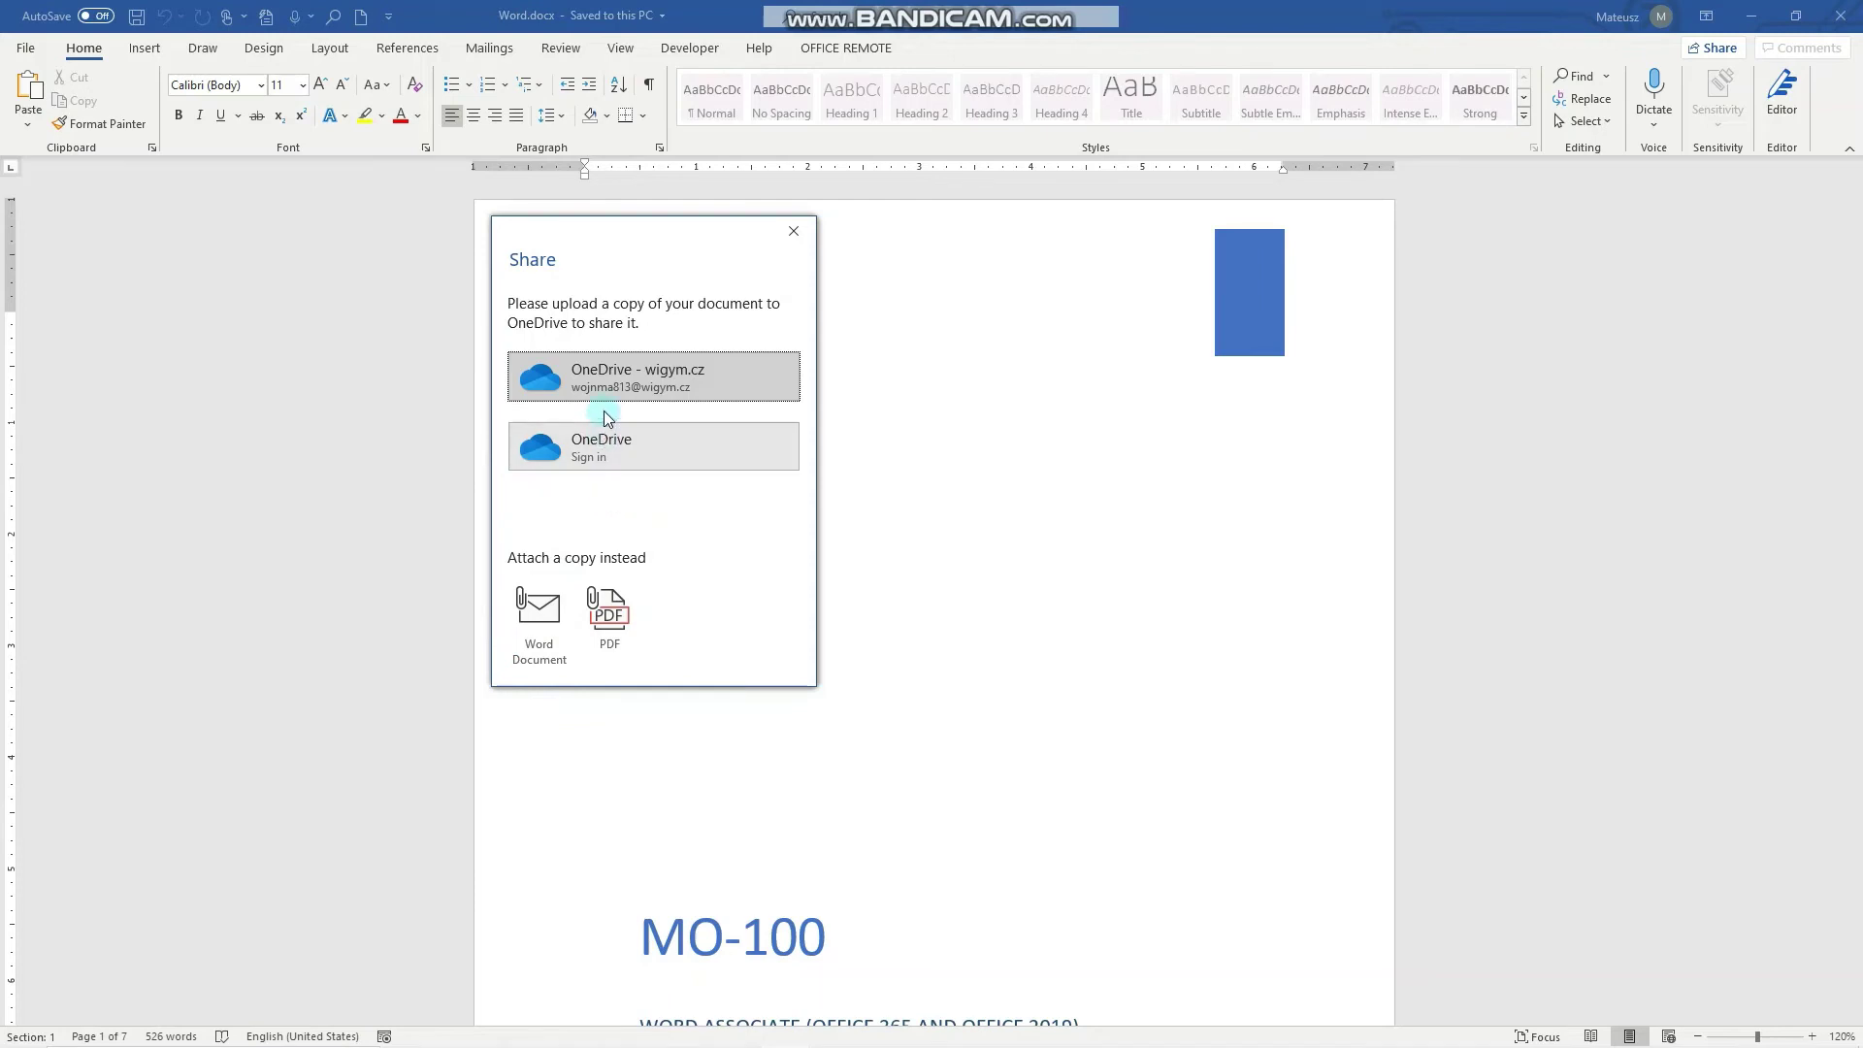
pyautogui.click(607, 384)
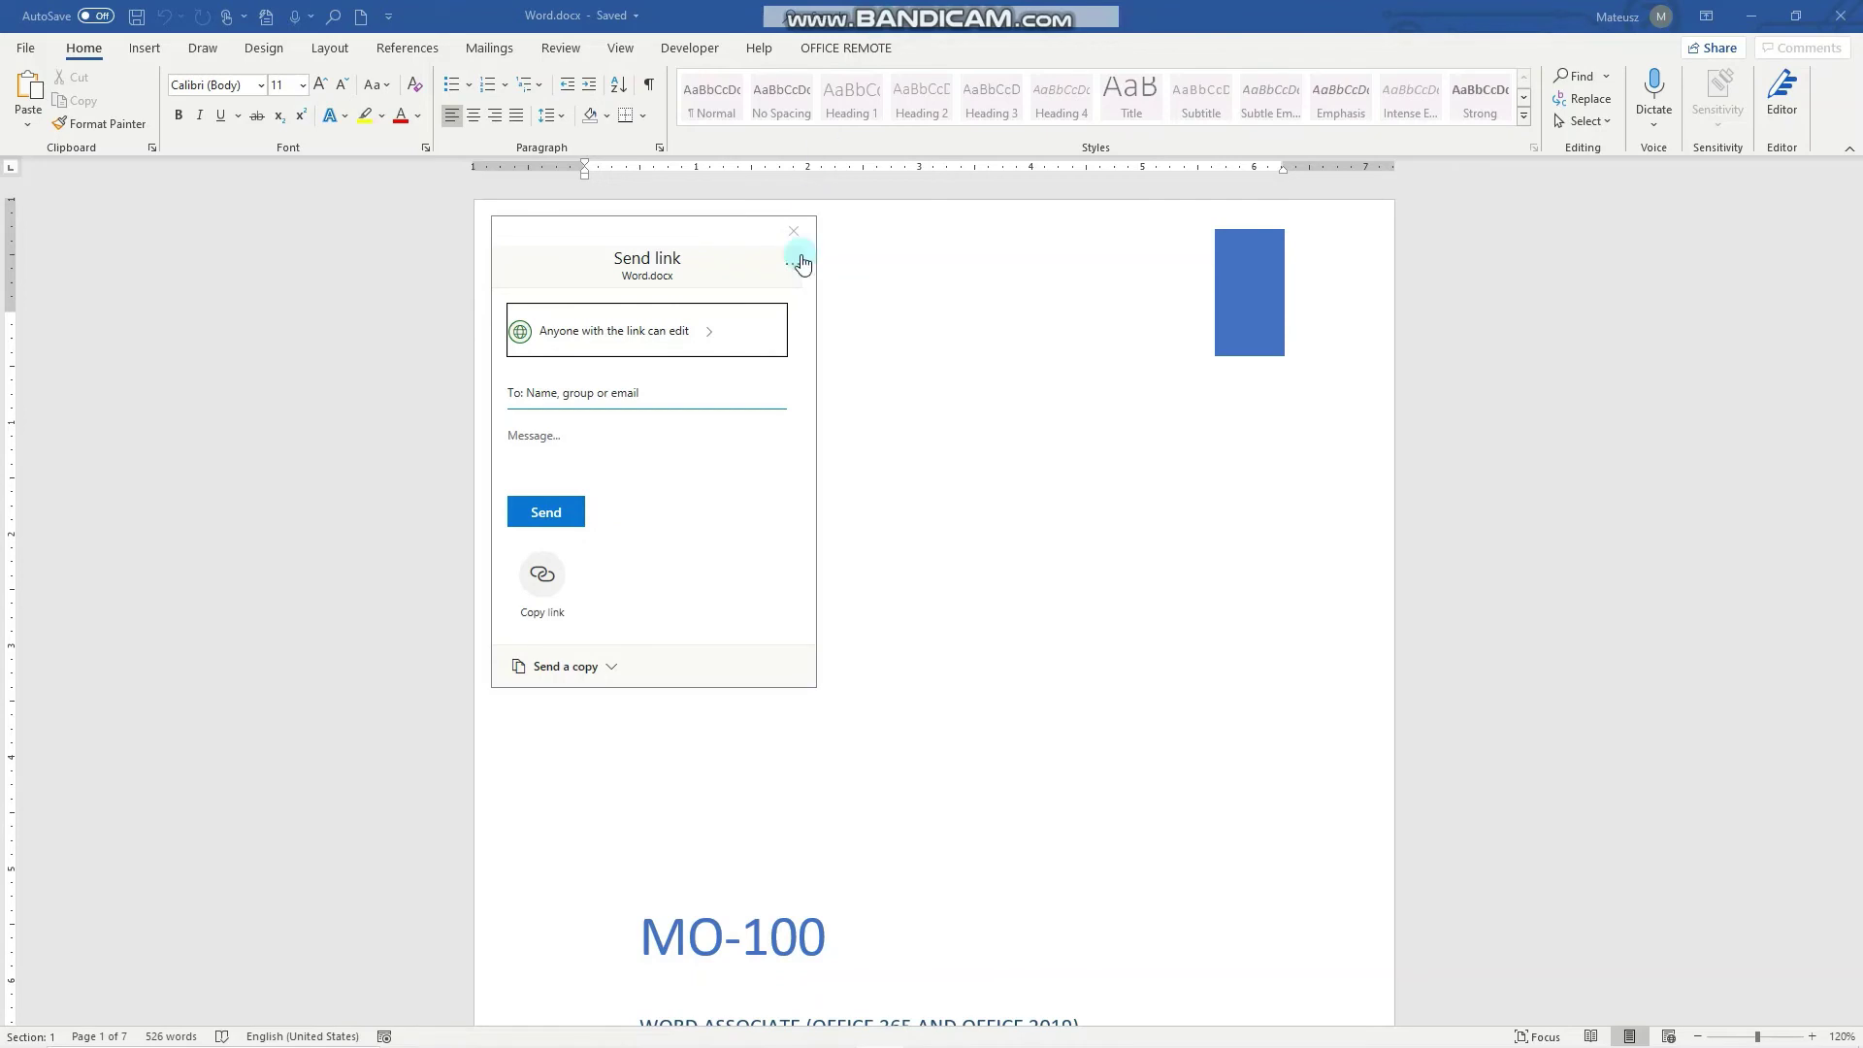
pyautogui.click(601, 387)
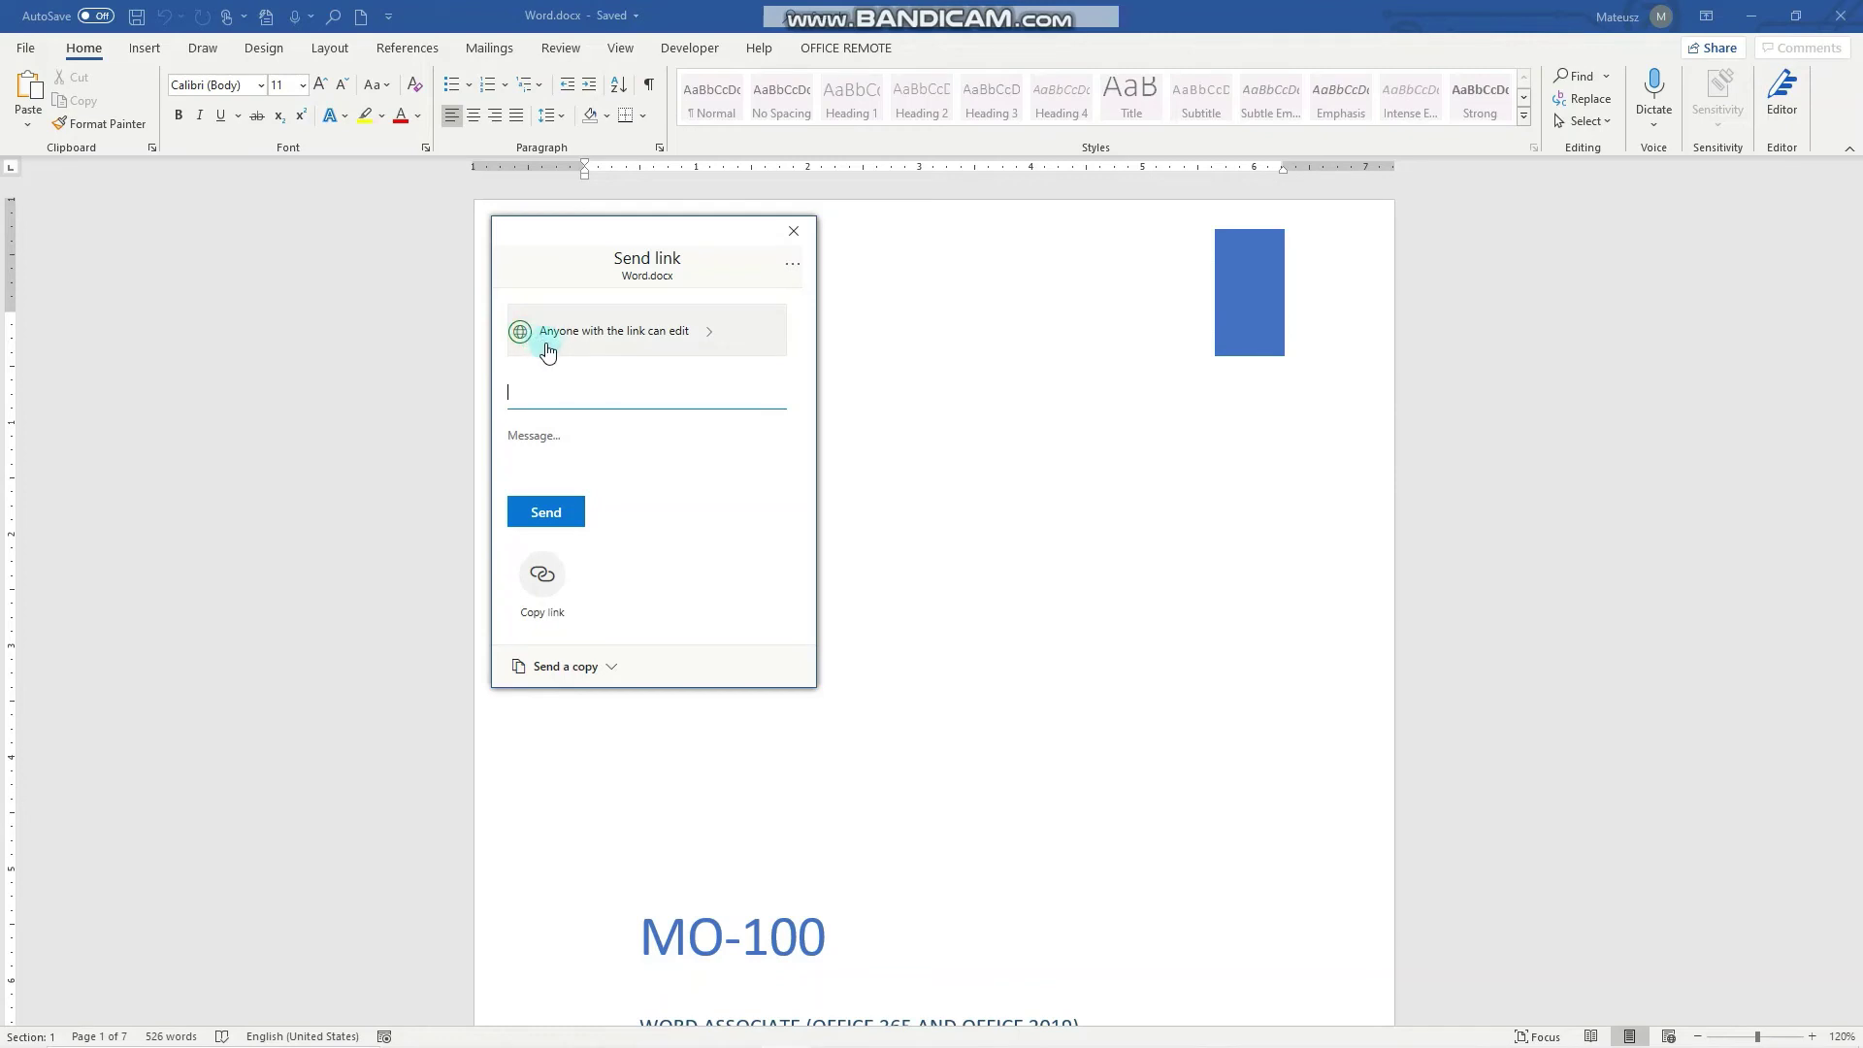
pyautogui.click(617, 324)
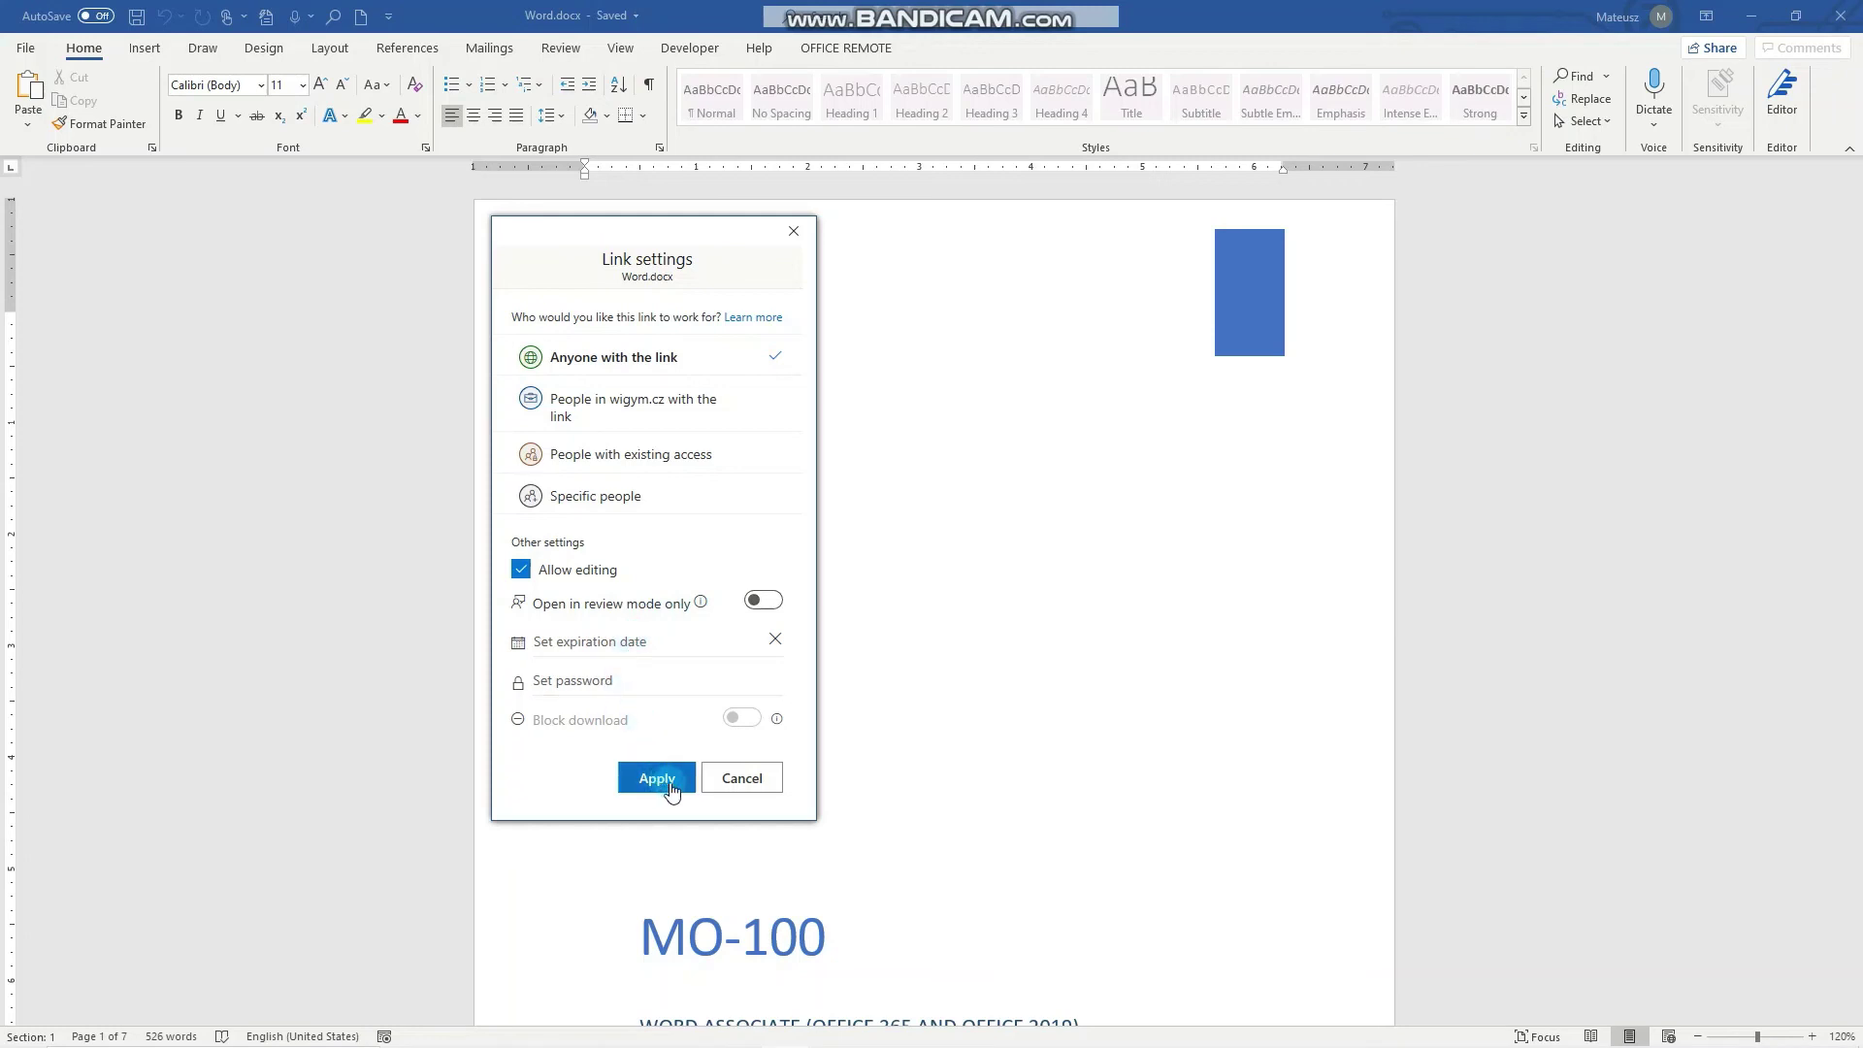
pyautogui.click(743, 779)
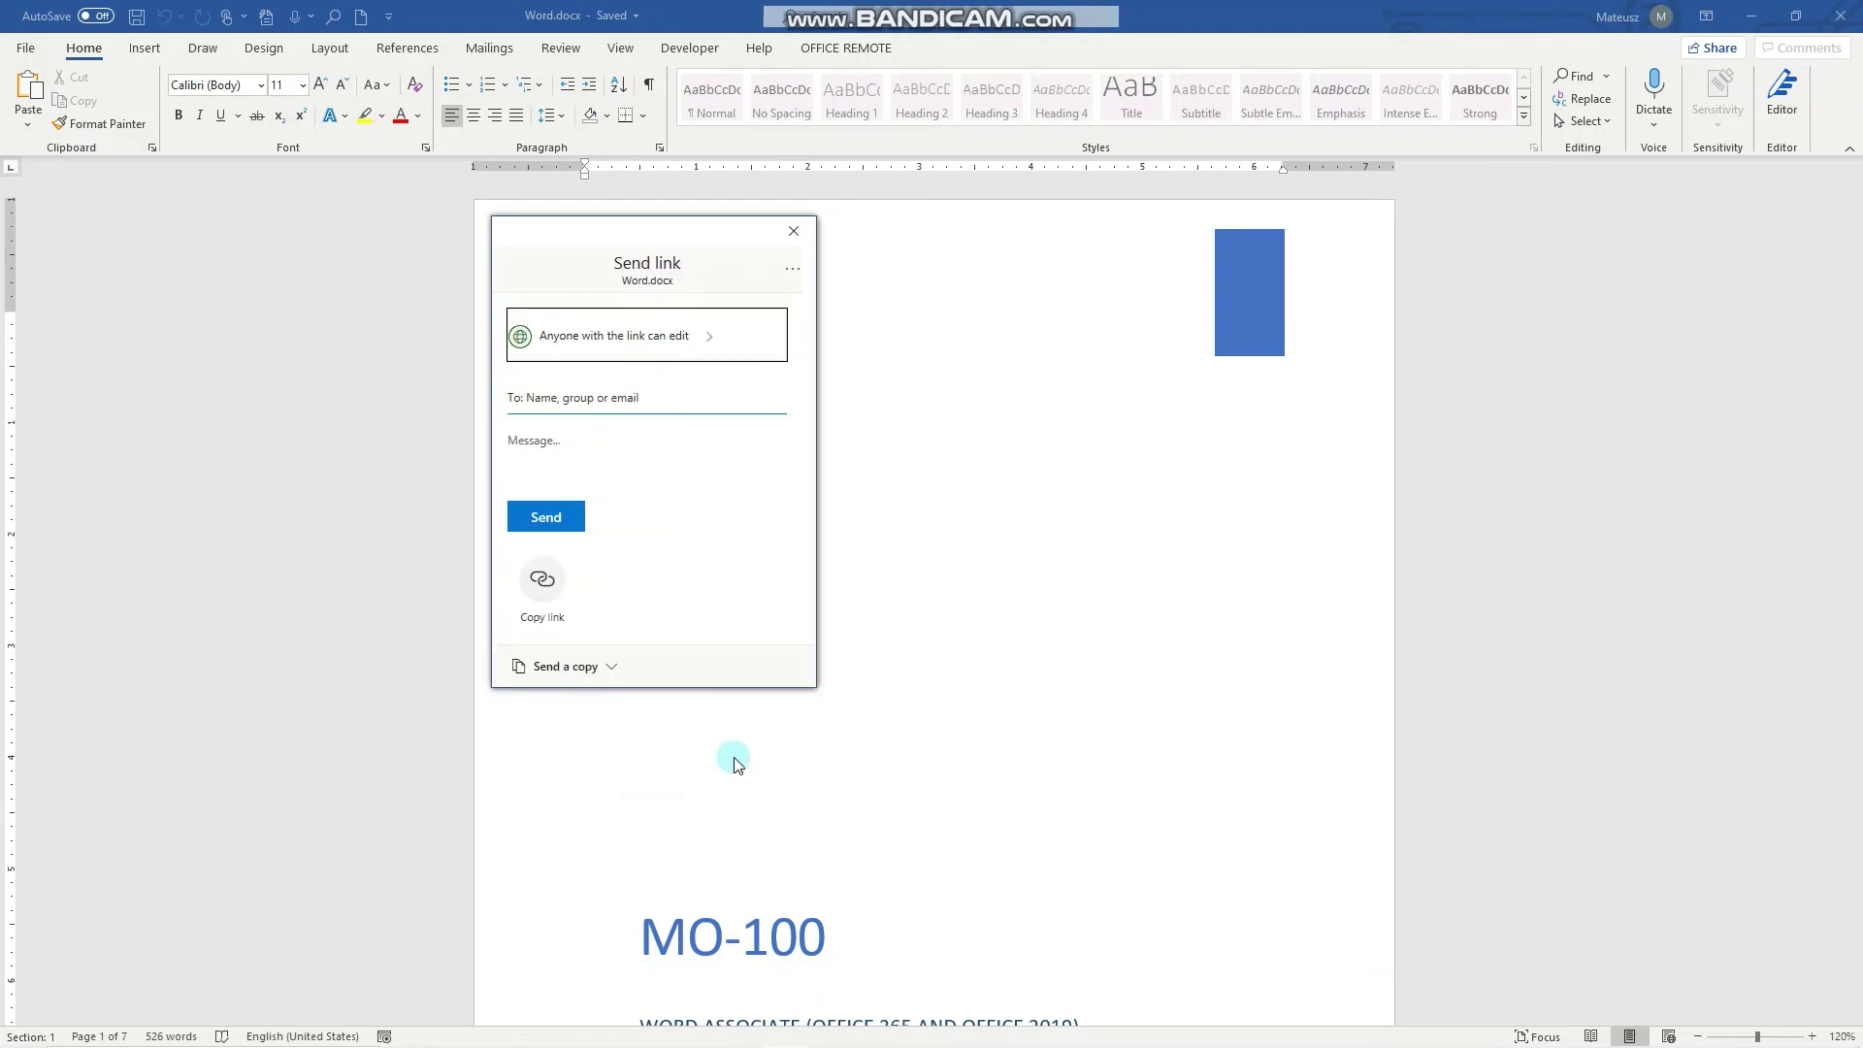
# Close the Send link pane and scroll through the document, now saved with AutoSave on
pyautogui.click(807, 231)
pyautogui.scroll(-6, 899, 365)
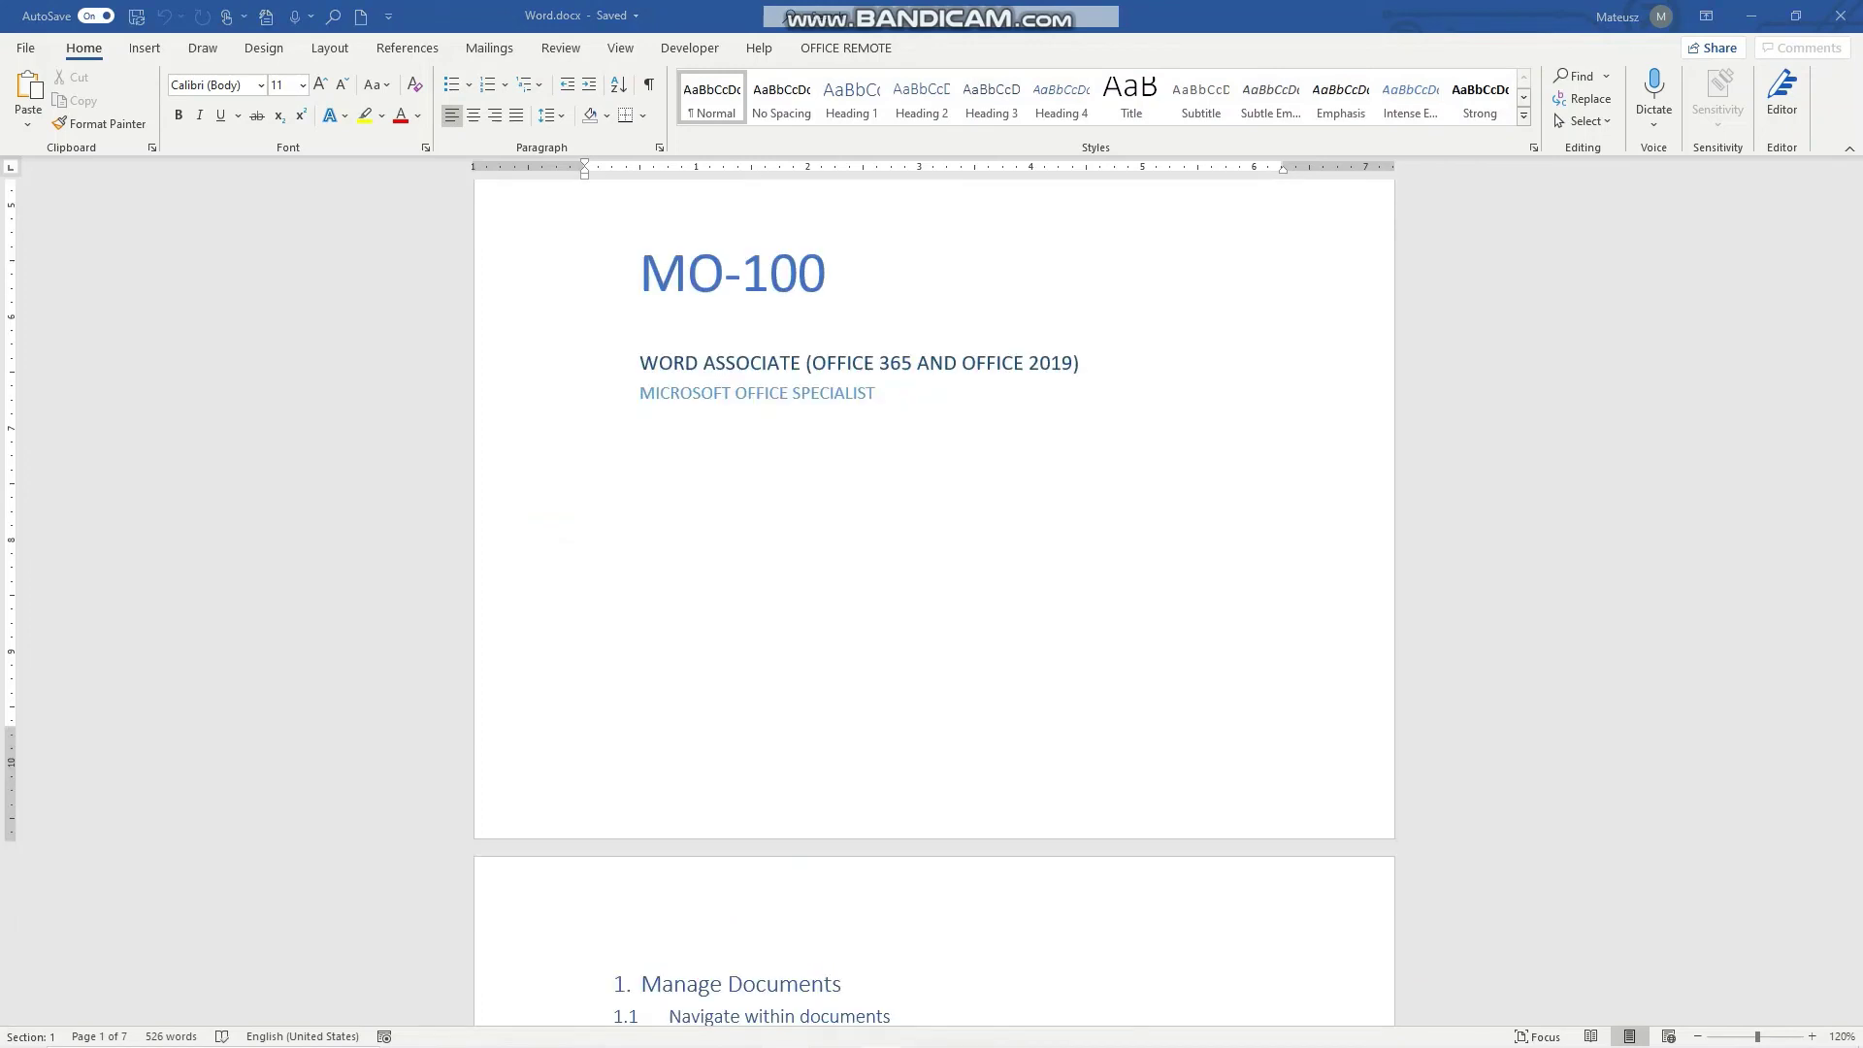